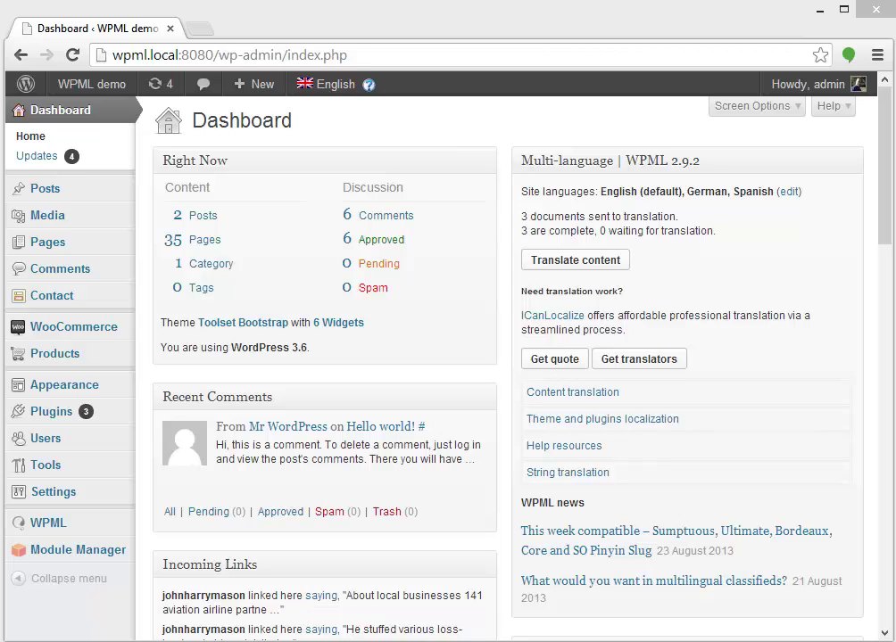
# - Open the WooCommerce Multilingual store settings and check the translation status of the WooCommerce store pages
pyautogui.moveTo(90, 539)
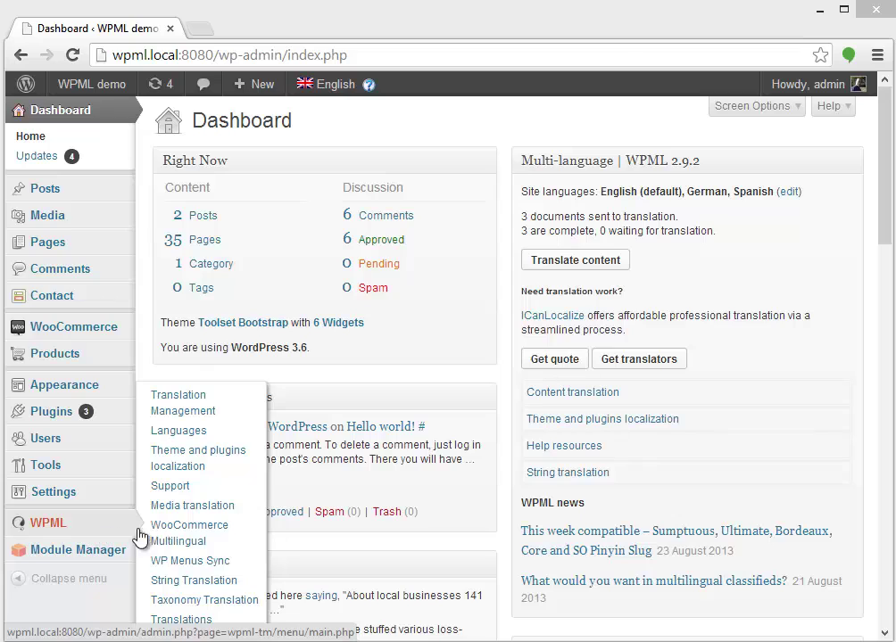
pyautogui.click(224, 534)
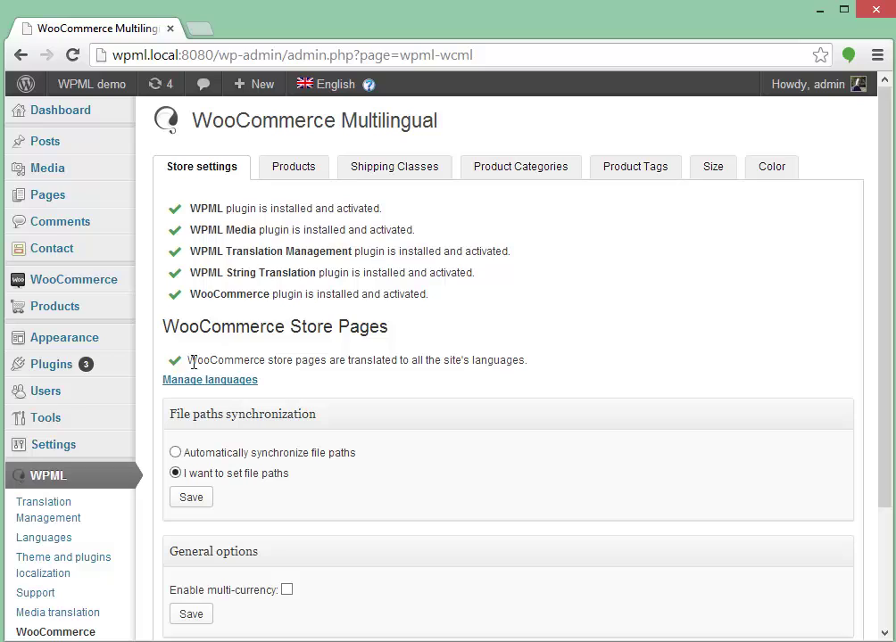
pyautogui.moveTo(188, 360); pyautogui.dragTo(524, 362)
pyautogui.click(531, 370)
# - Open the list of all pages in a new browser tab and review the store pages' German and Spanish translations
pyautogui.moveTo(40, 198)
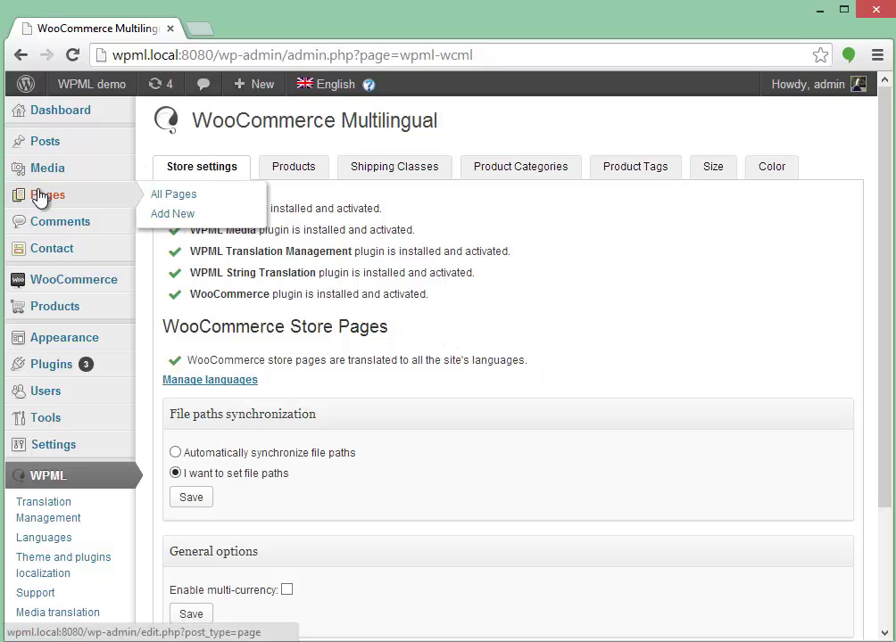
pyautogui.rightClick(178, 195)
pyautogui.click(201, 209)
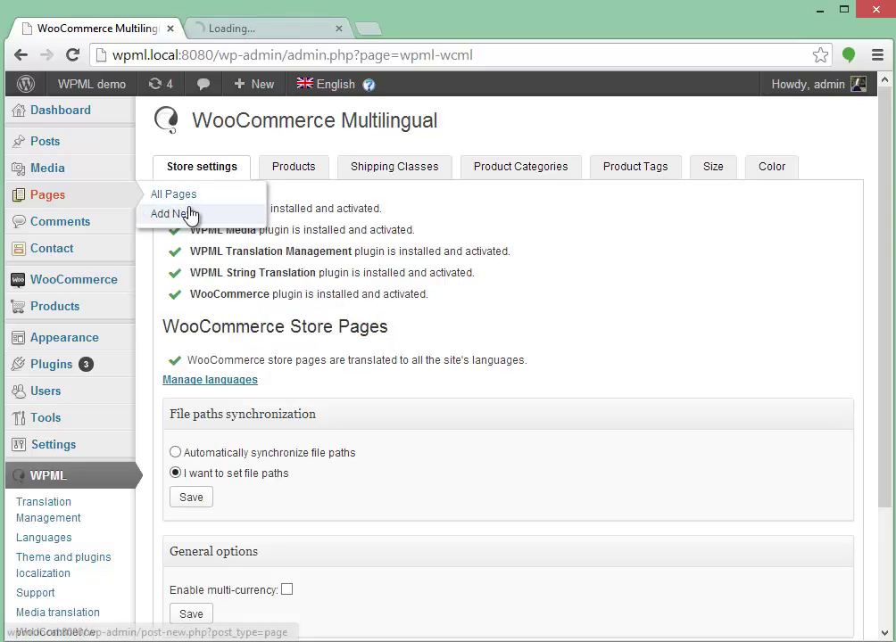
pyautogui.click(230, 32)
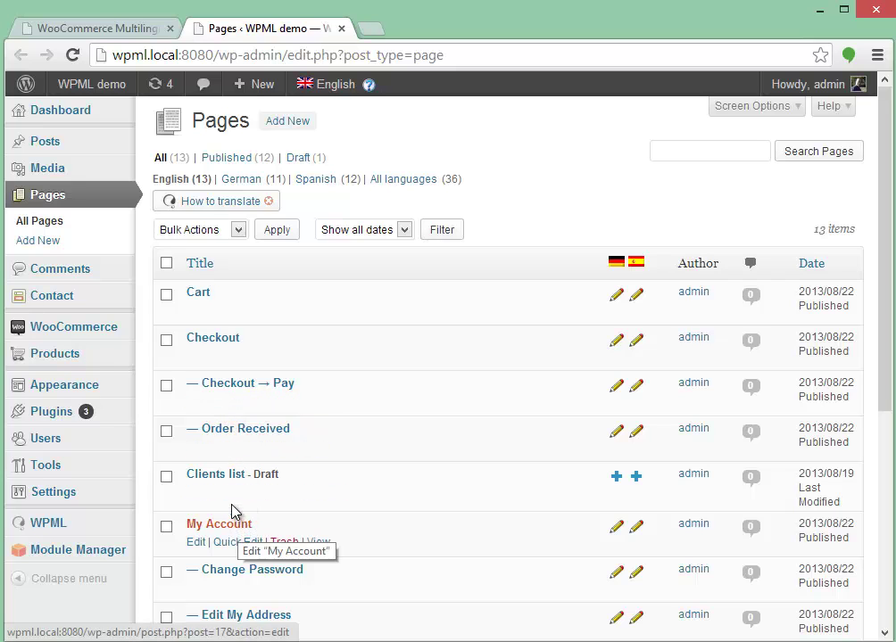
# - Return to the WooCommerce Multilingual store settings and review the file path synchronization and multi-currency options
pyautogui.click(97, 28)
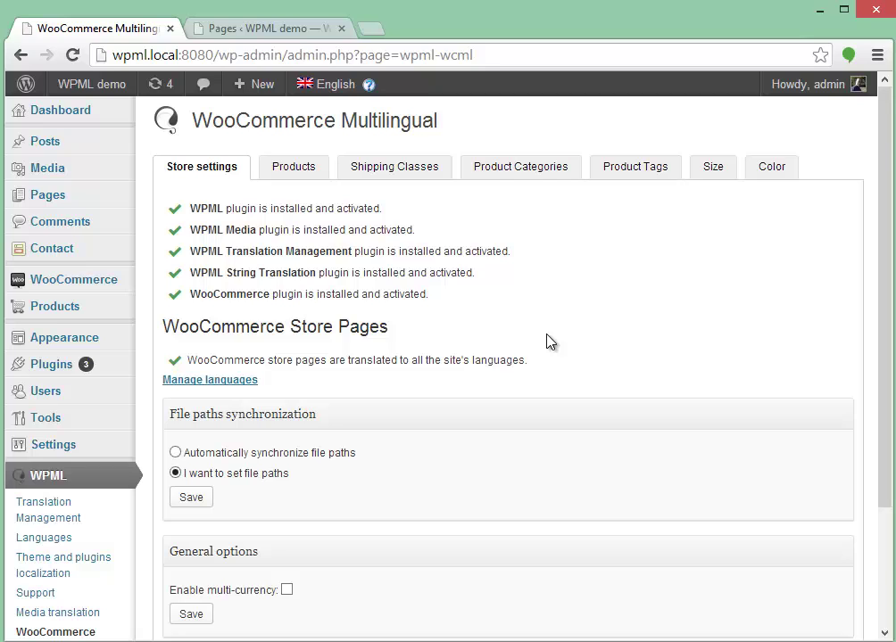
pyautogui.scroll(-1, 550, 343)
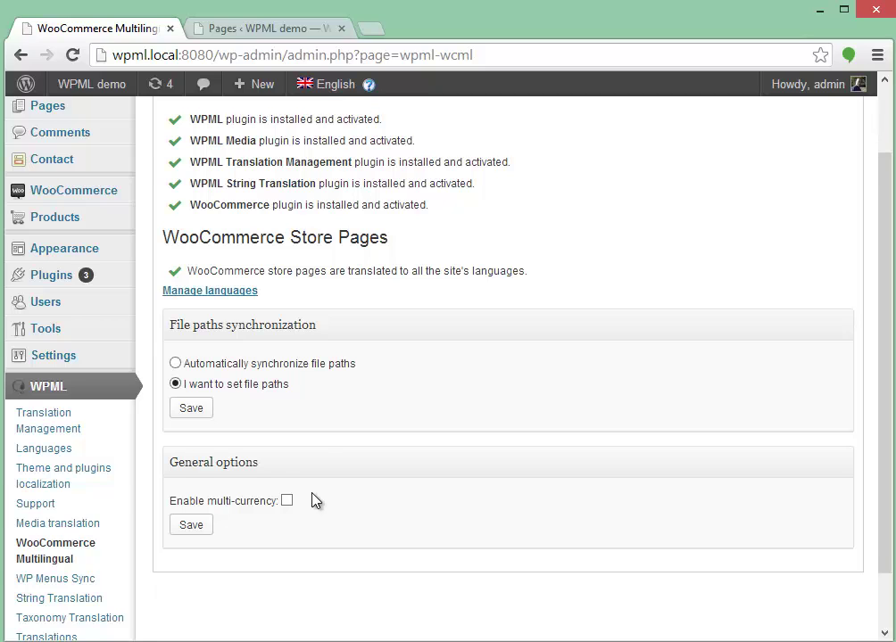
pyautogui.scroll(1, 316, 501)
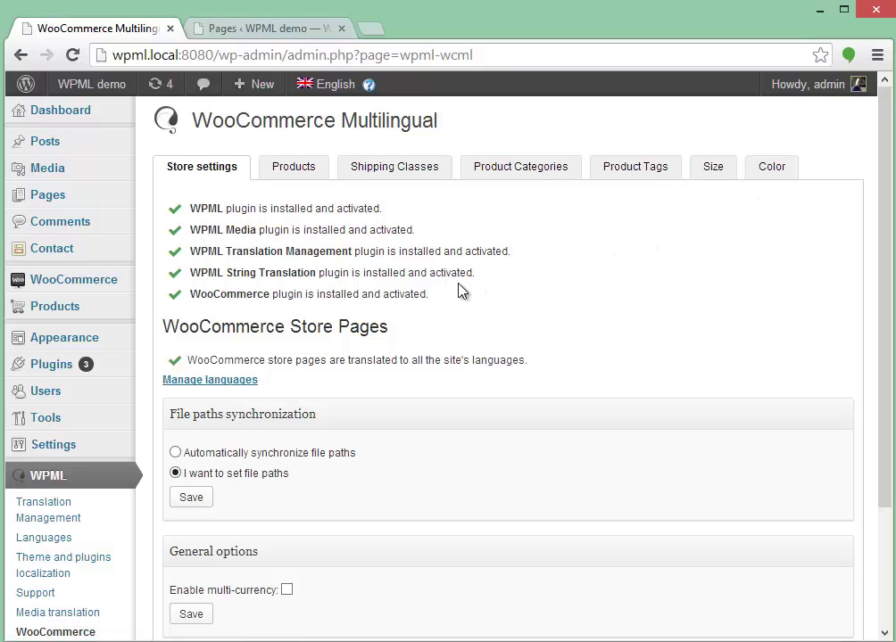
# - Open the product attributes and review the terms defined for the Size attribute
pyautogui.moveTo(91, 317)
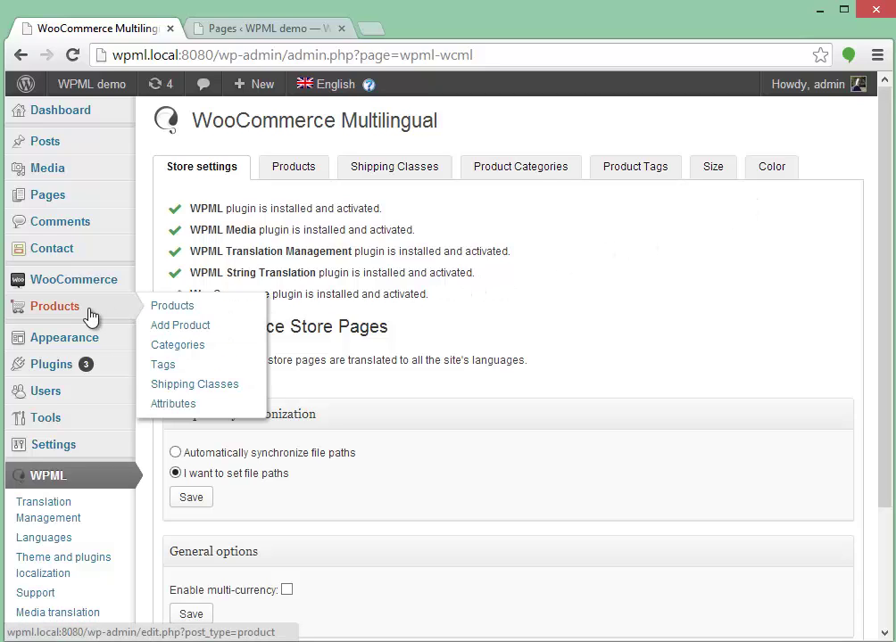
pyautogui.click(175, 405)
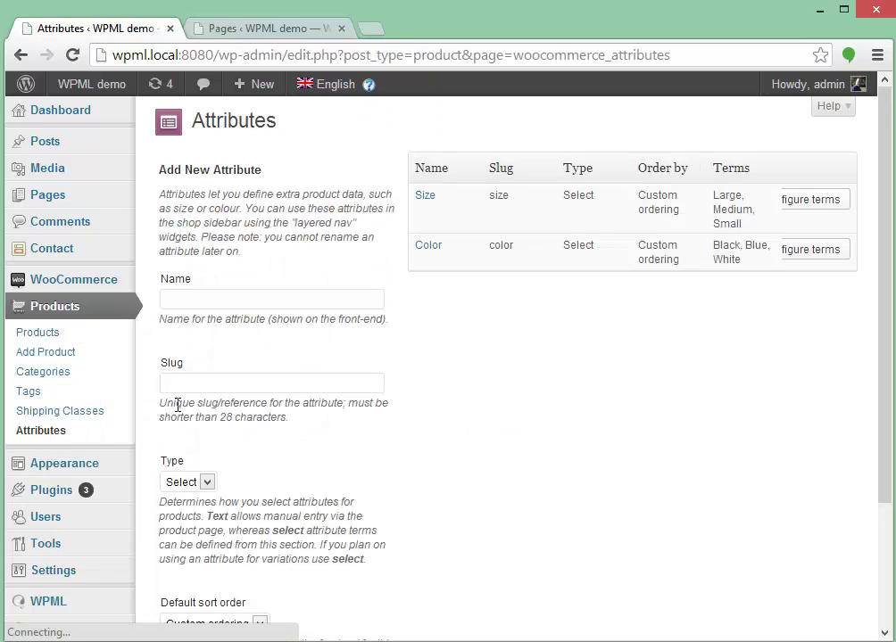
pyautogui.click(429, 246)
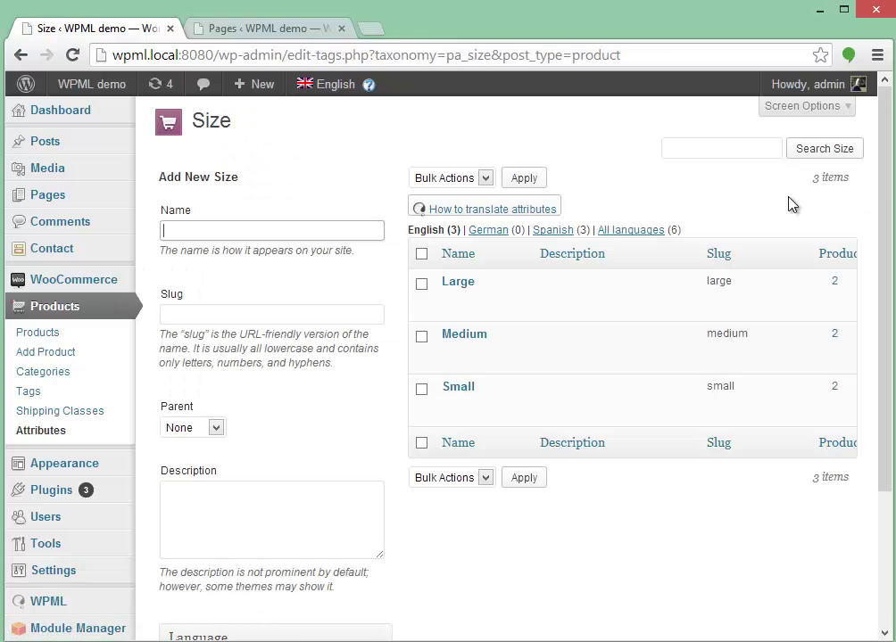
pyautogui.moveTo(535, 288)
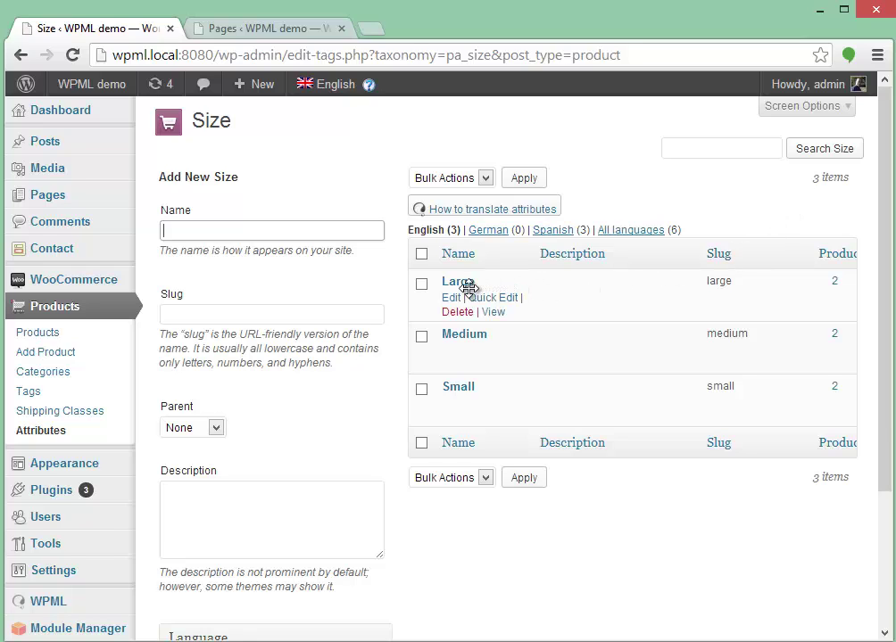
pyautogui.moveTo(462, 398)
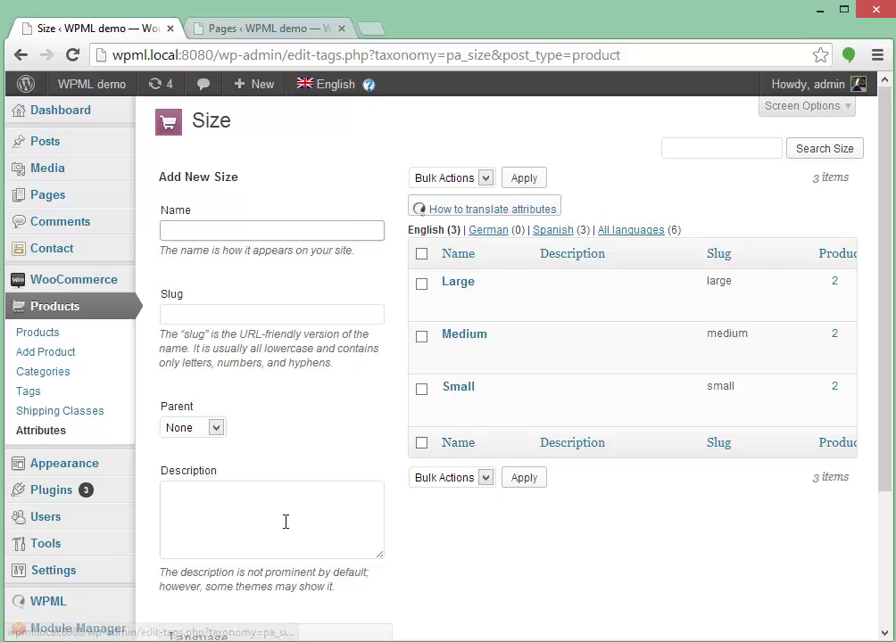
pyautogui.scroll(-3, 276, 533)
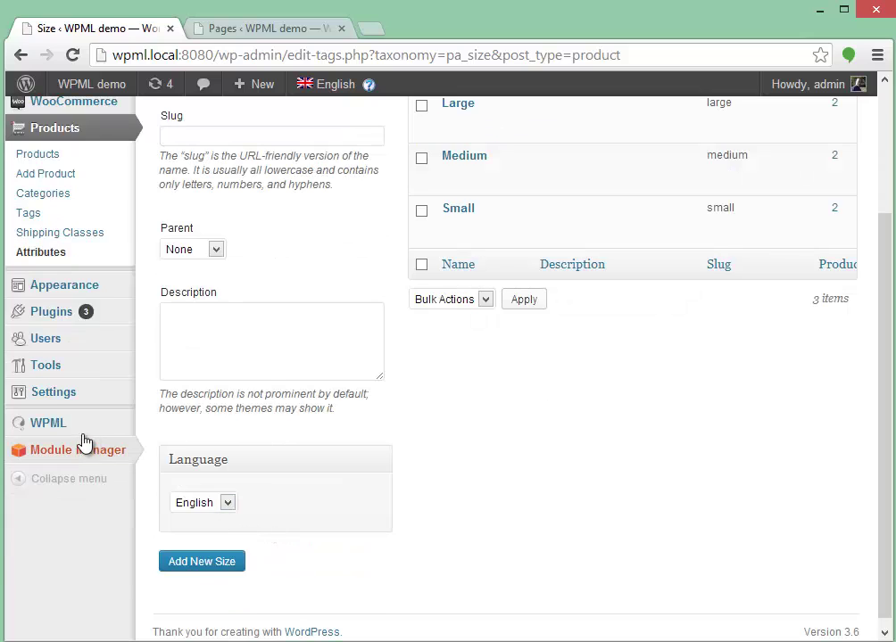
# - Open the Size translations in WooCommerce Multilingual and inspect the Spanish translation of Large without saving
pyautogui.moveTo(58, 425)
pyautogui.click(192, 478)
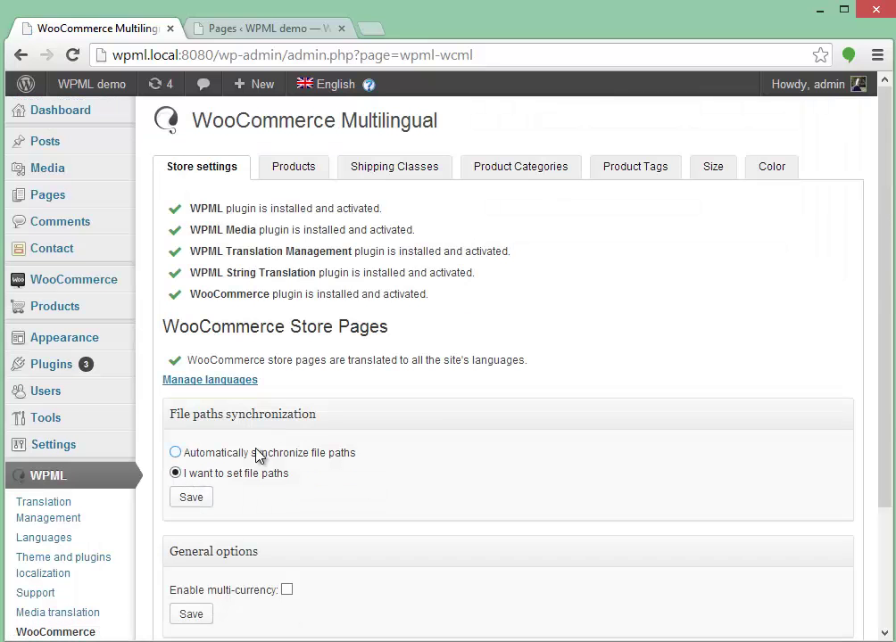
pyautogui.click(706, 178)
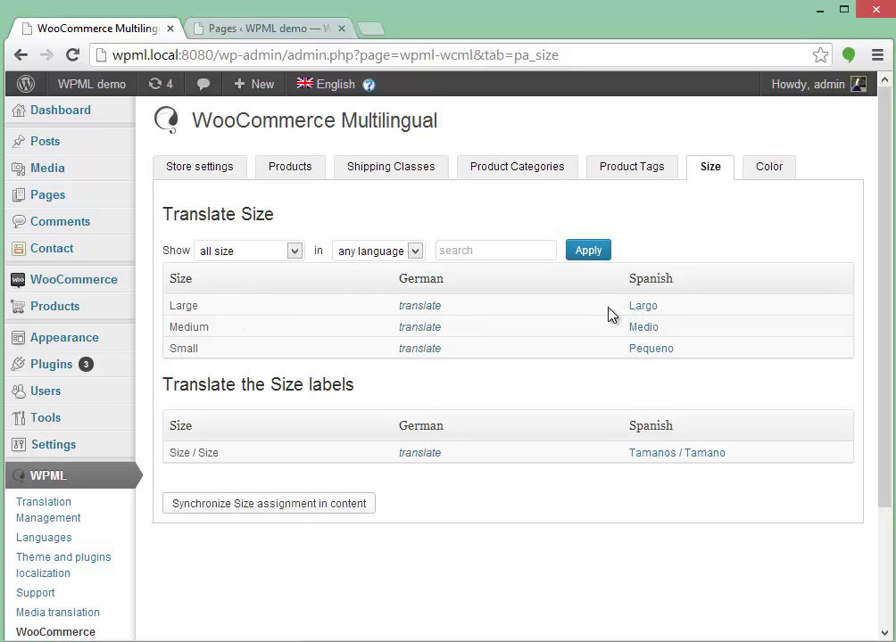
pyautogui.click(644, 308)
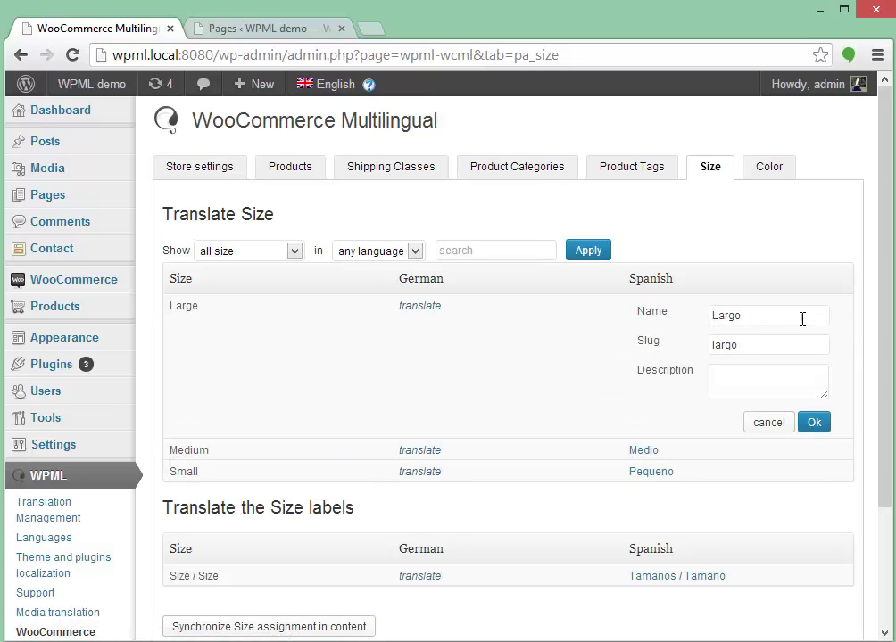
pyautogui.click(778, 426)
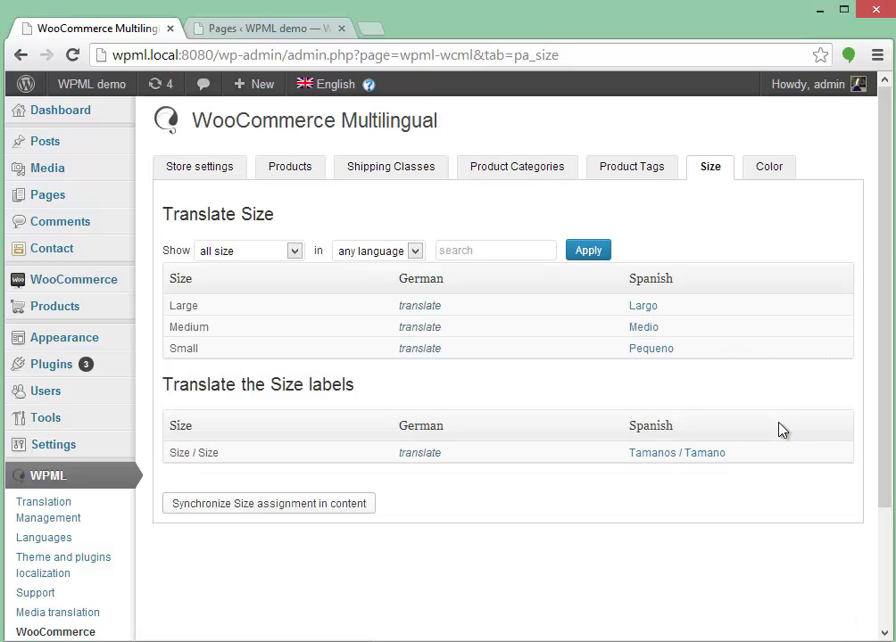
# - Inspect the German translation form for Large and the Spanish singular and plural Size labels without saving
pyautogui.click(425, 307)
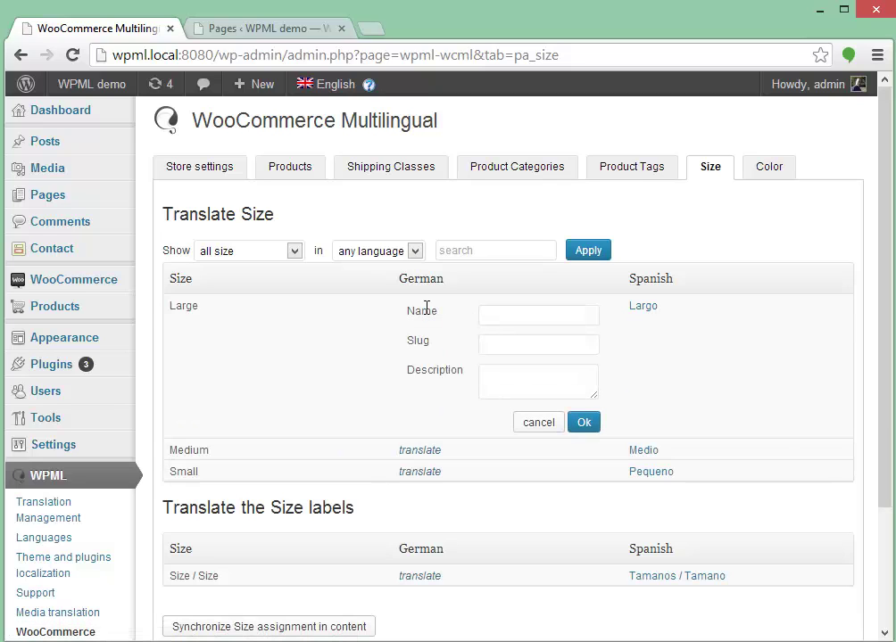
pyautogui.click(532, 428)
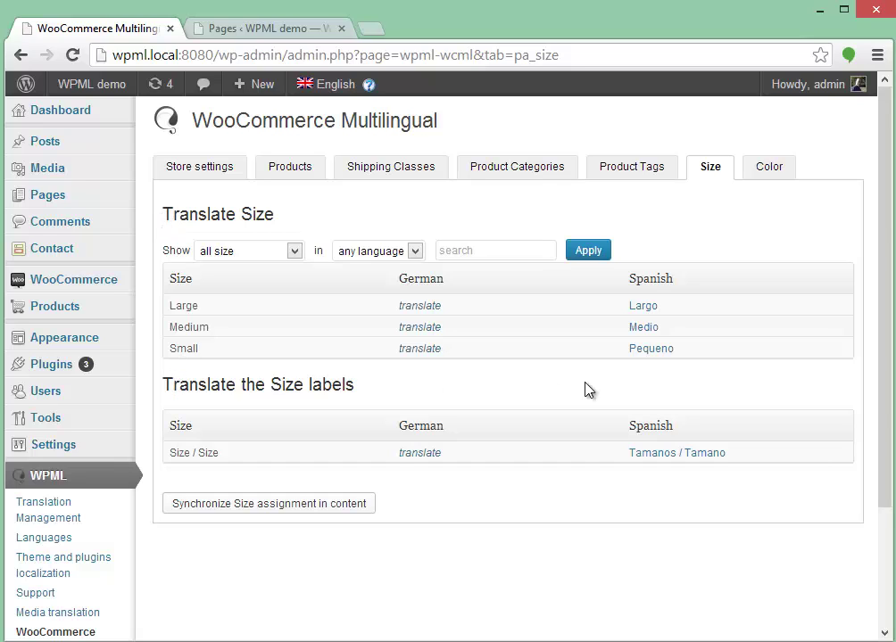
pyautogui.click(700, 453)
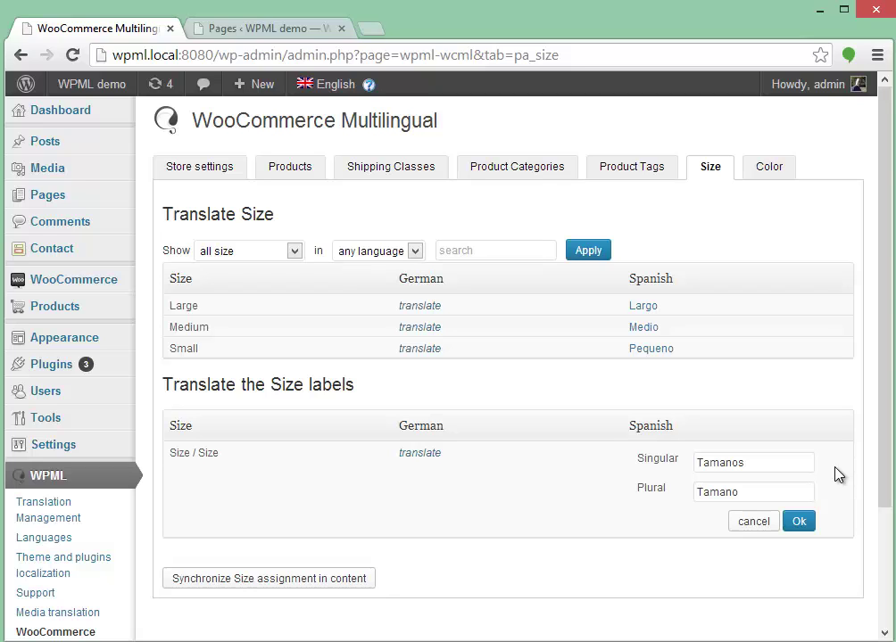
pyautogui.click(753, 523)
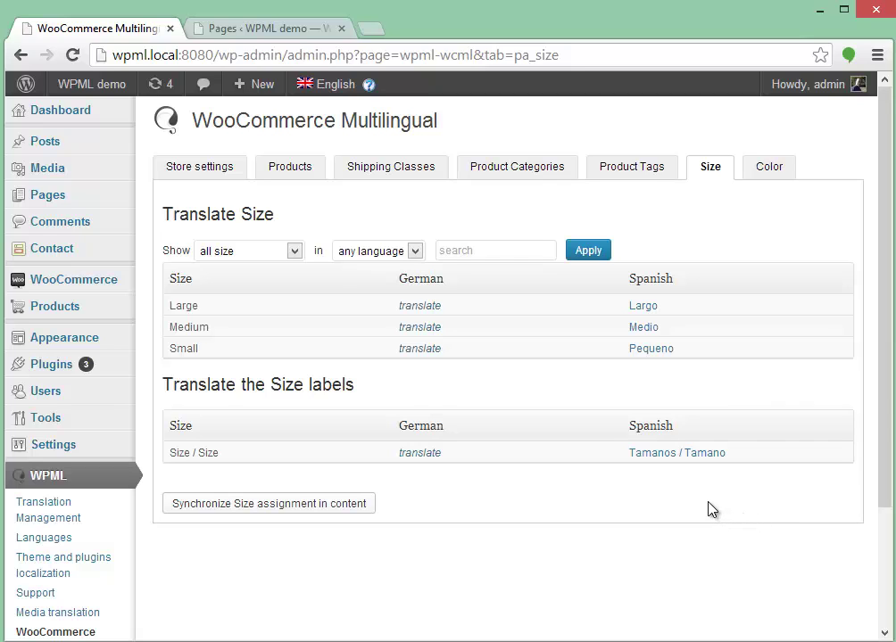
# - Add a new product named Marble with the description "Something to play with" and publish it
pyautogui.click(69, 314)
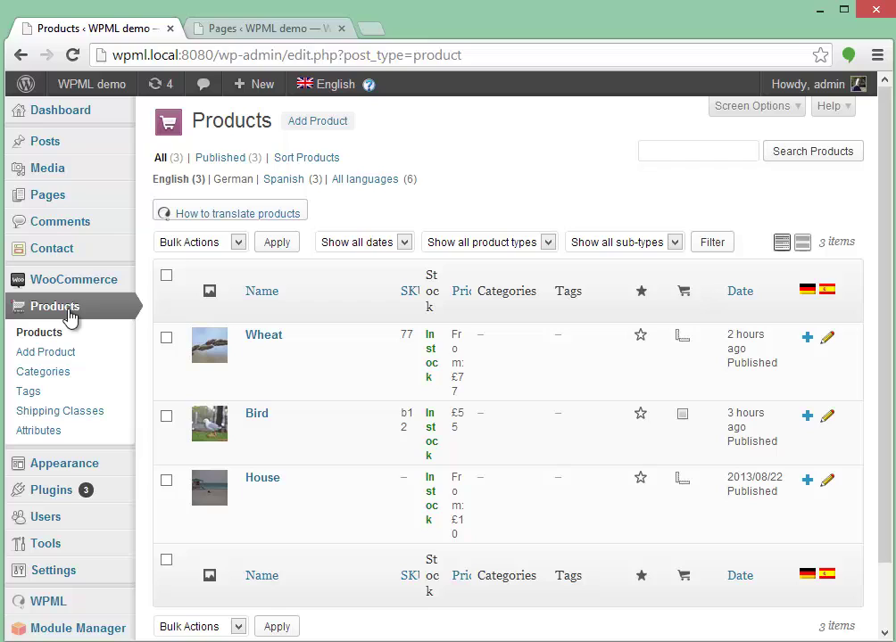
pyautogui.click(322, 127)
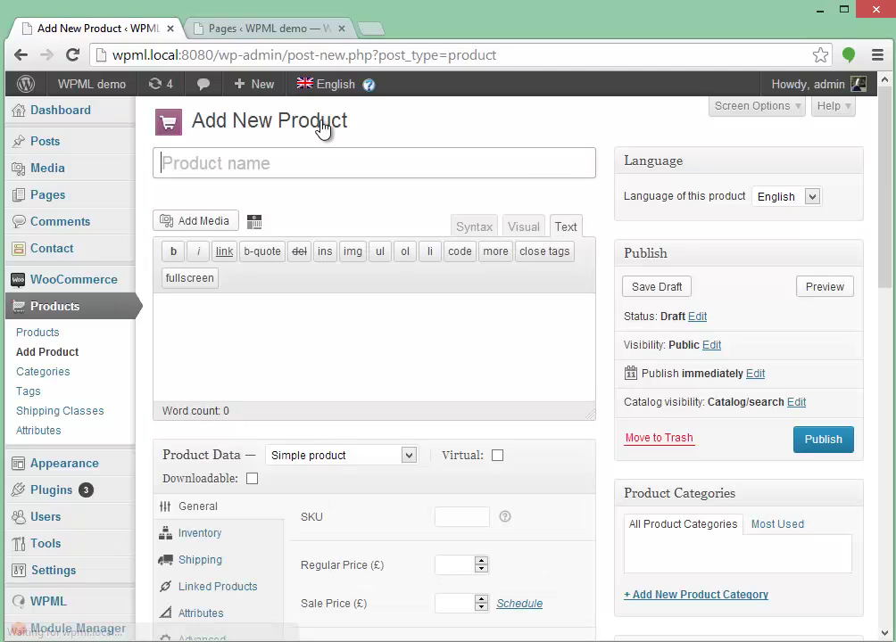
pyautogui.click(255, 159)
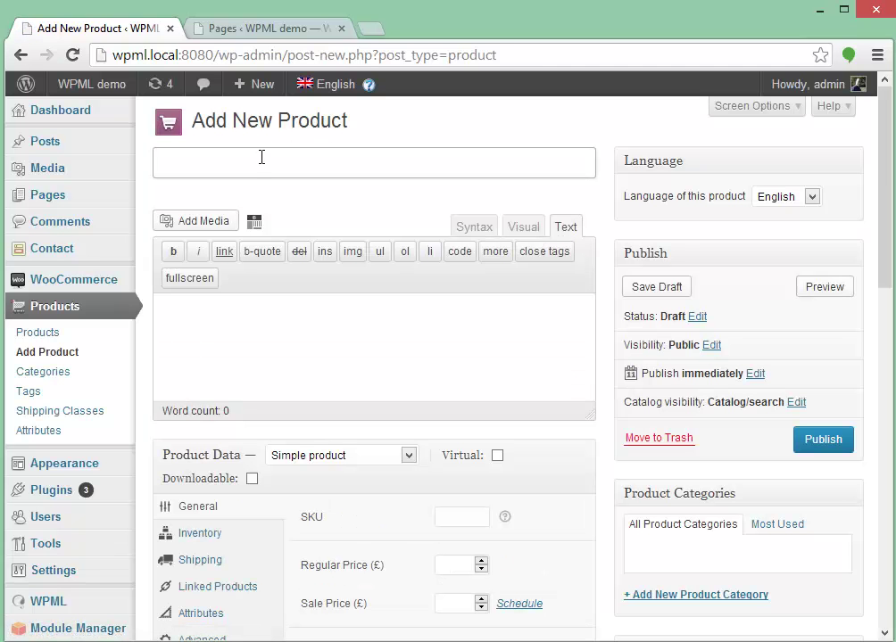
pyautogui.write('Marble')
pyautogui.click(284, 318)
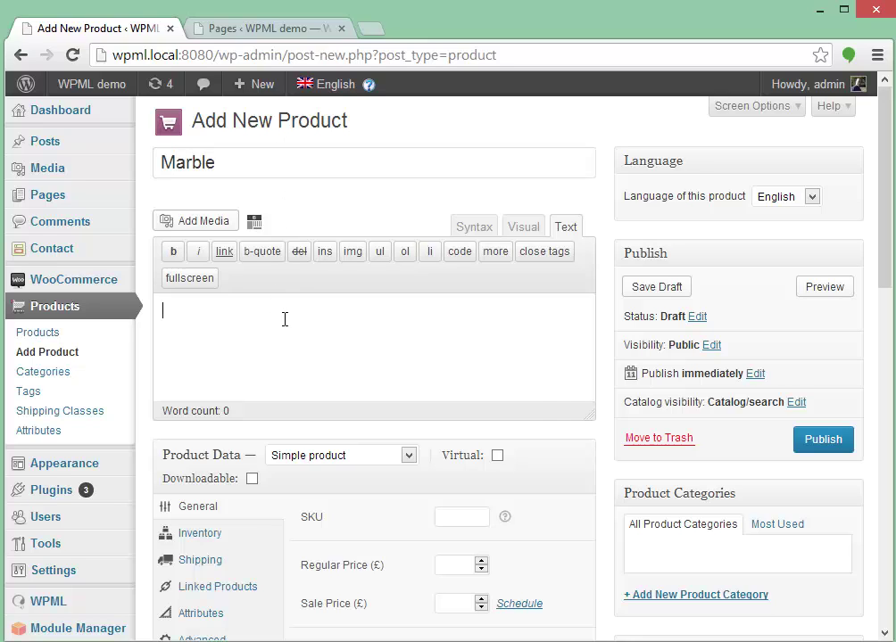
pyautogui.write('something to play ')
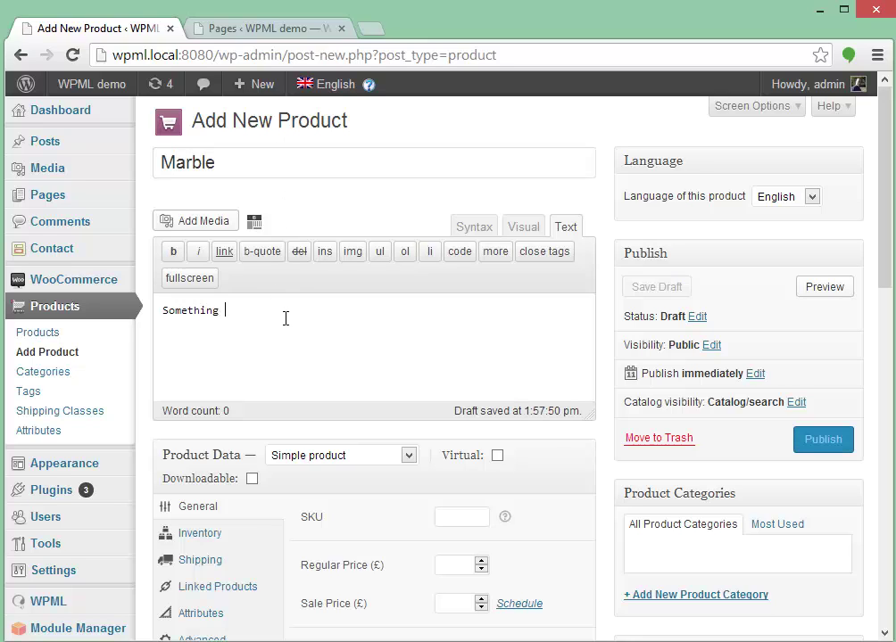
pyautogui.write('with')
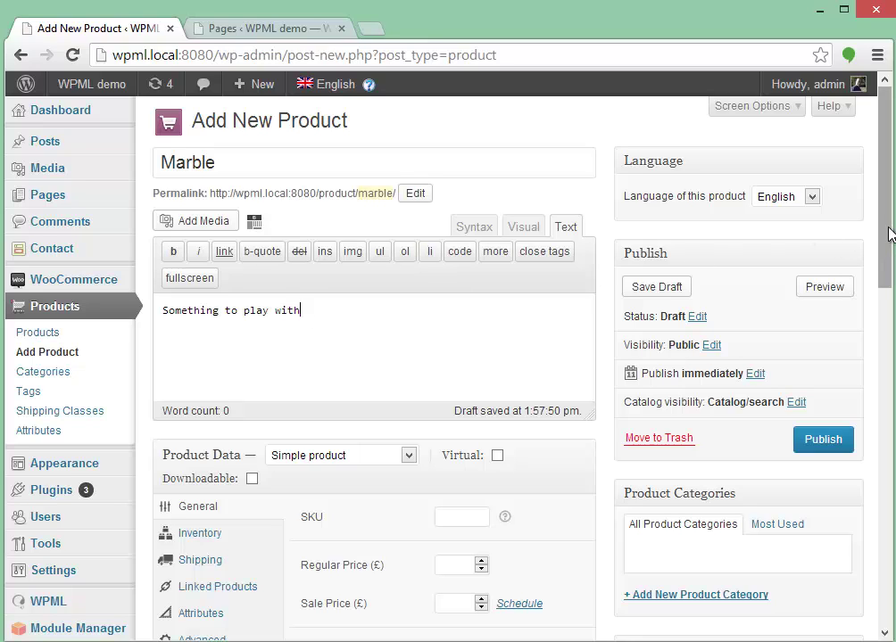
pyautogui.moveTo(888, 234); pyautogui.dragTo(881, 175)
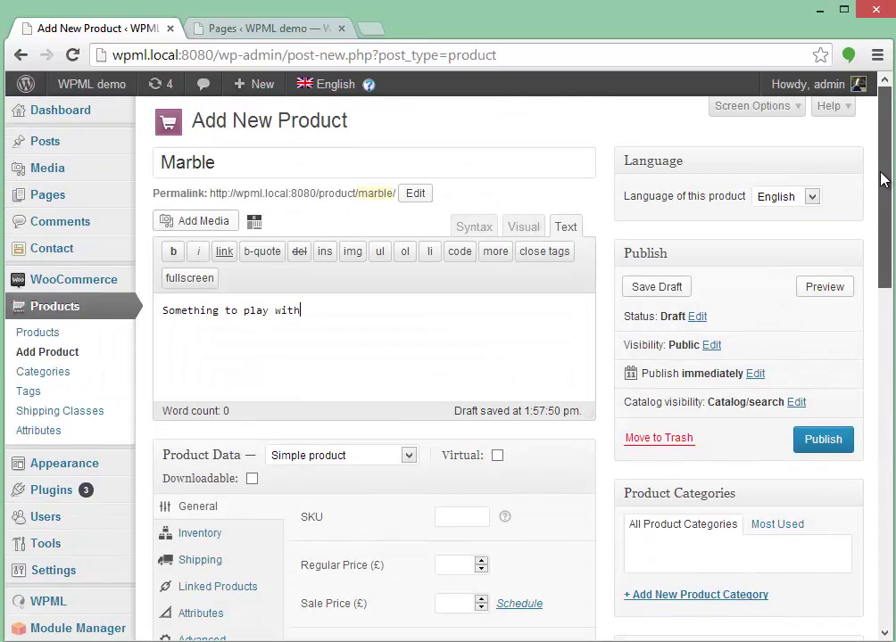
pyautogui.click(821, 443)
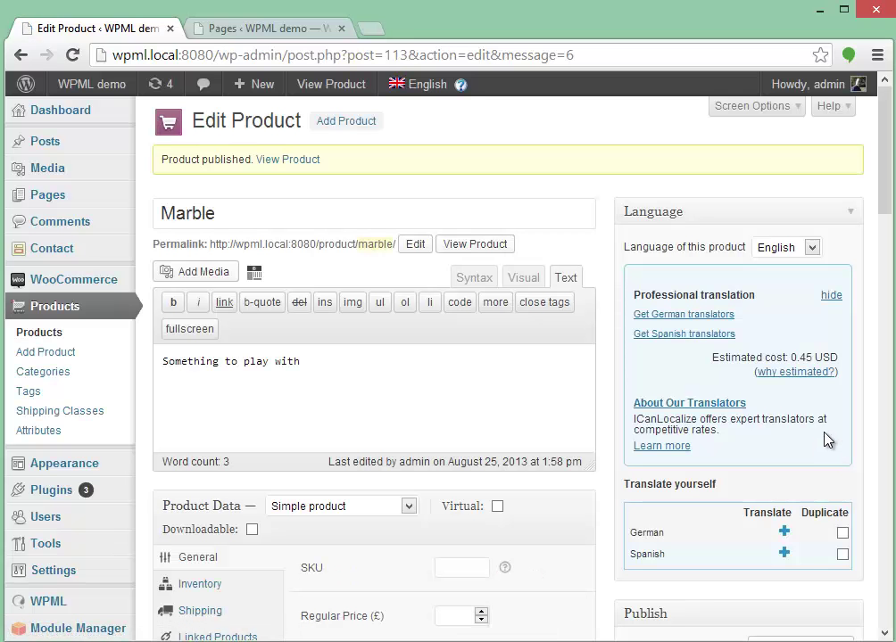
# - Hide the professional translation details for the Marble product and set its product type to Variable product
pyautogui.click(831, 296)
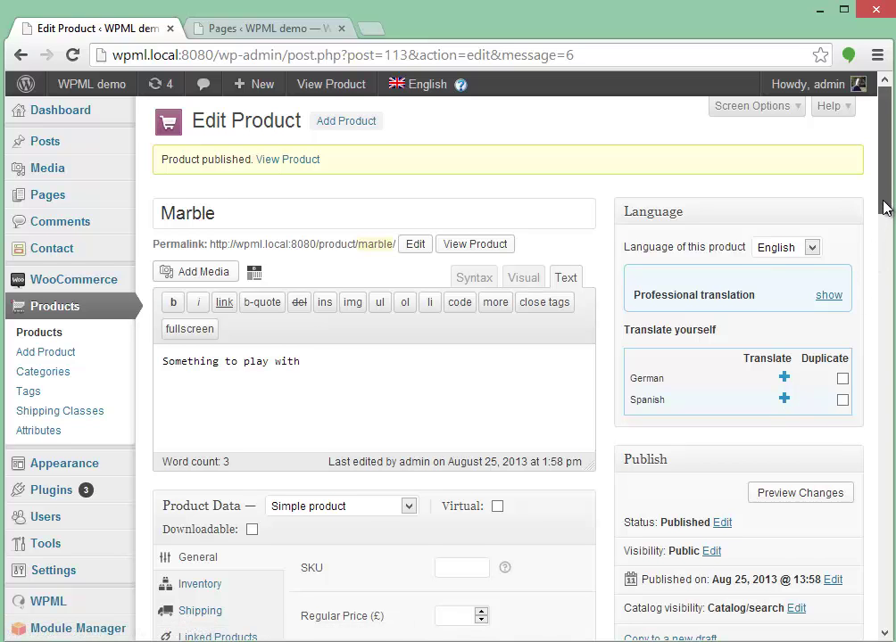
pyautogui.moveTo(882, 201); pyautogui.dragTo(883, 258)
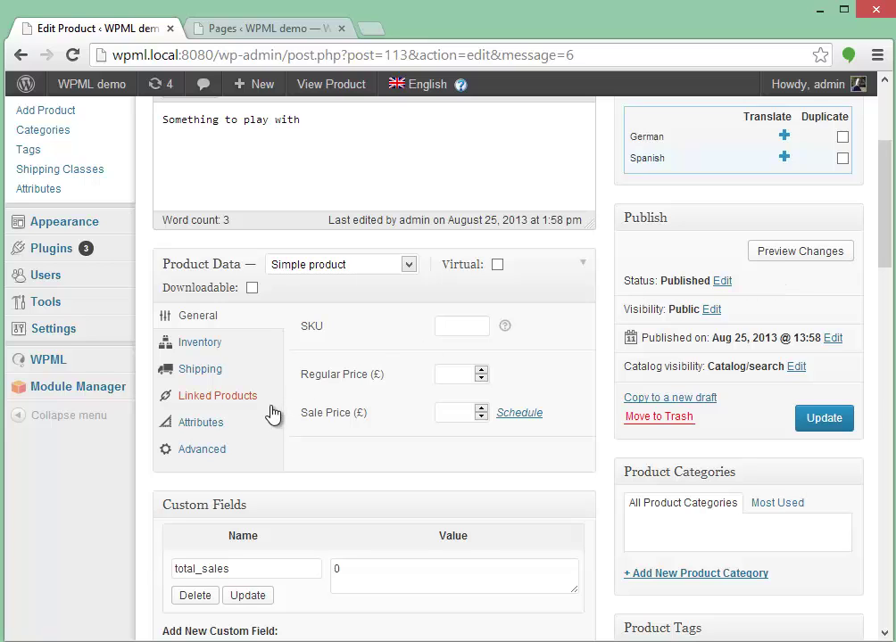
pyautogui.click(308, 267)
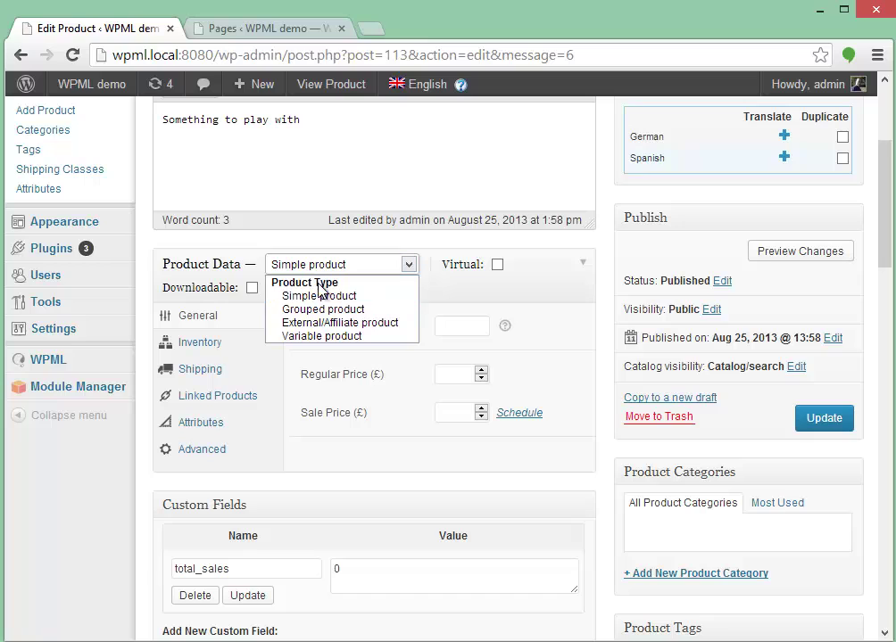
pyautogui.click(314, 337)
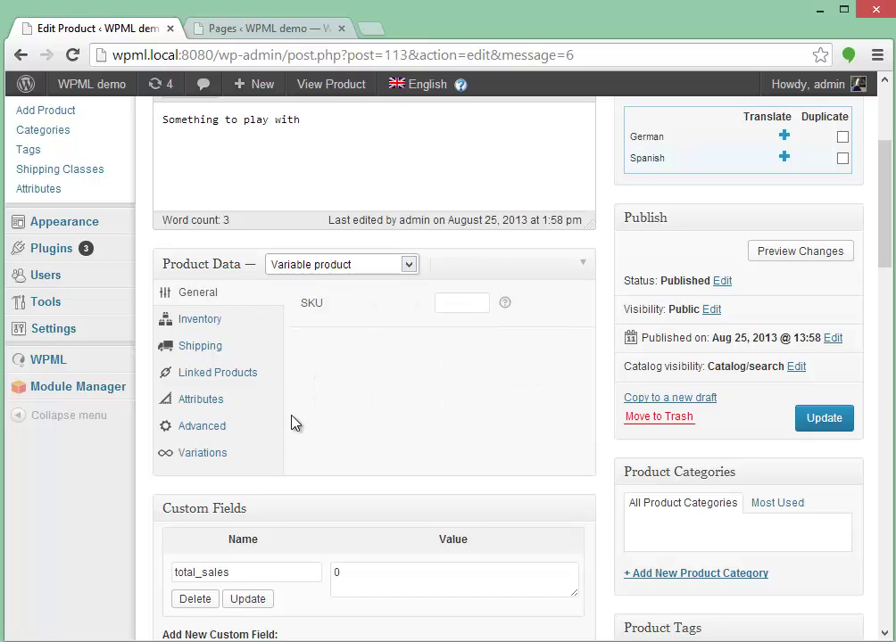
# - Add the existing Size attribute to the Marble product
pyautogui.click(201, 402)
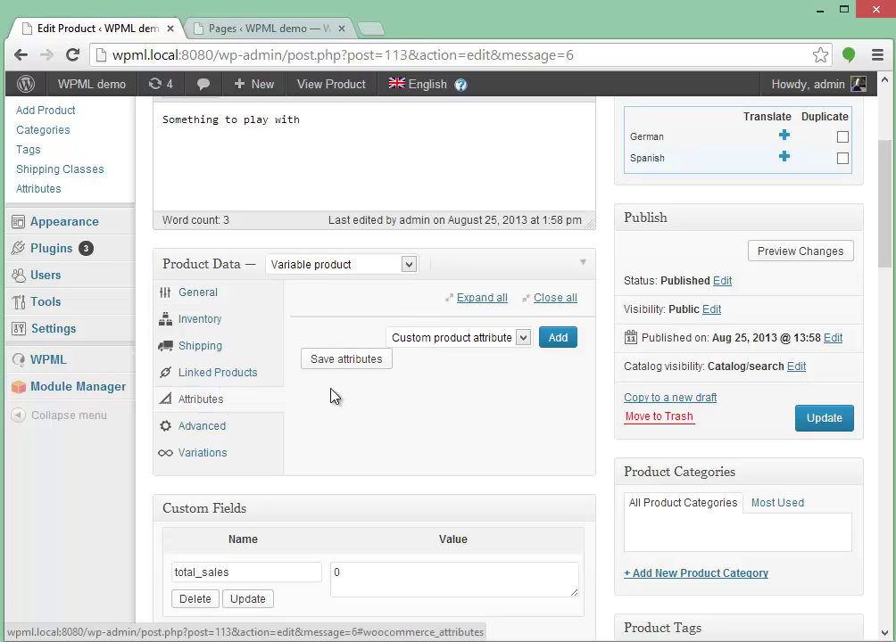
pyautogui.click(442, 342)
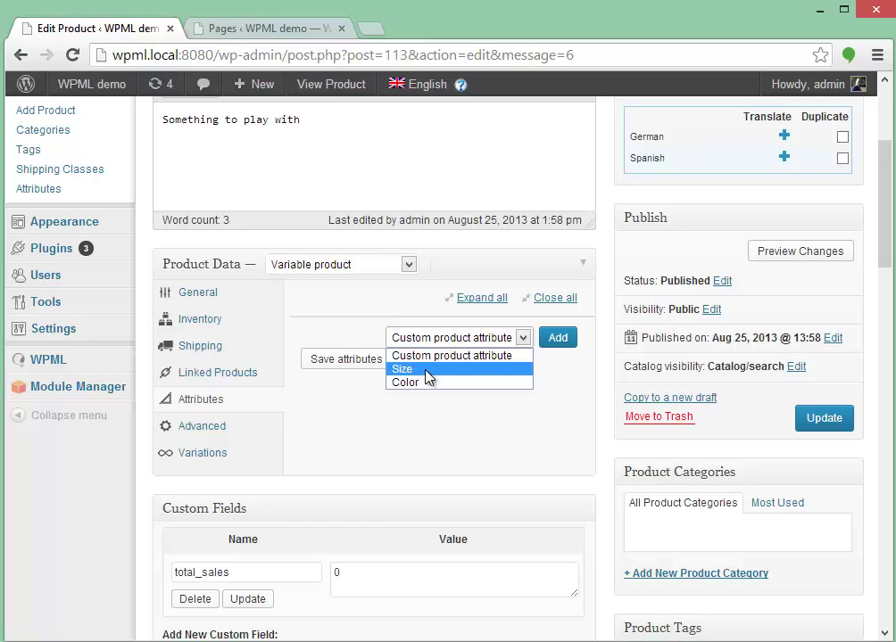
pyautogui.click(425, 370)
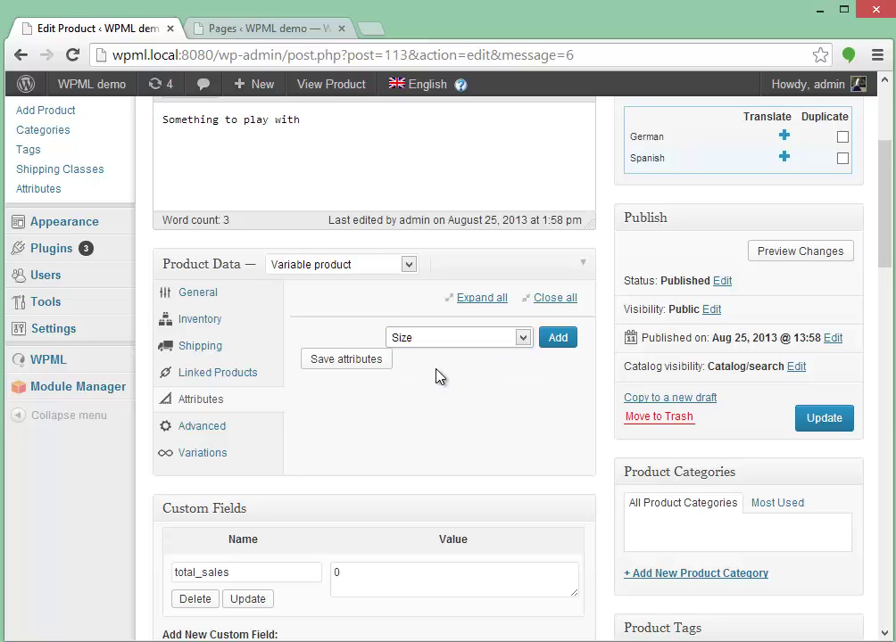
pyautogui.click(555, 343)
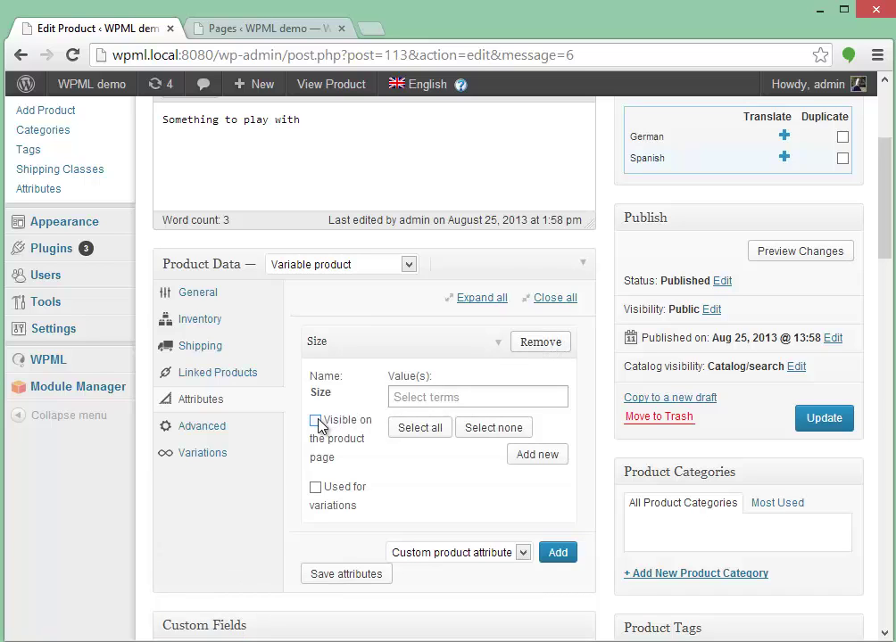
# - Make Size visible on the product page and used for variations, assign only Large and Small, and save the attributes
pyautogui.click(316, 421)
pyautogui.click(315, 487)
pyautogui.click(428, 434)
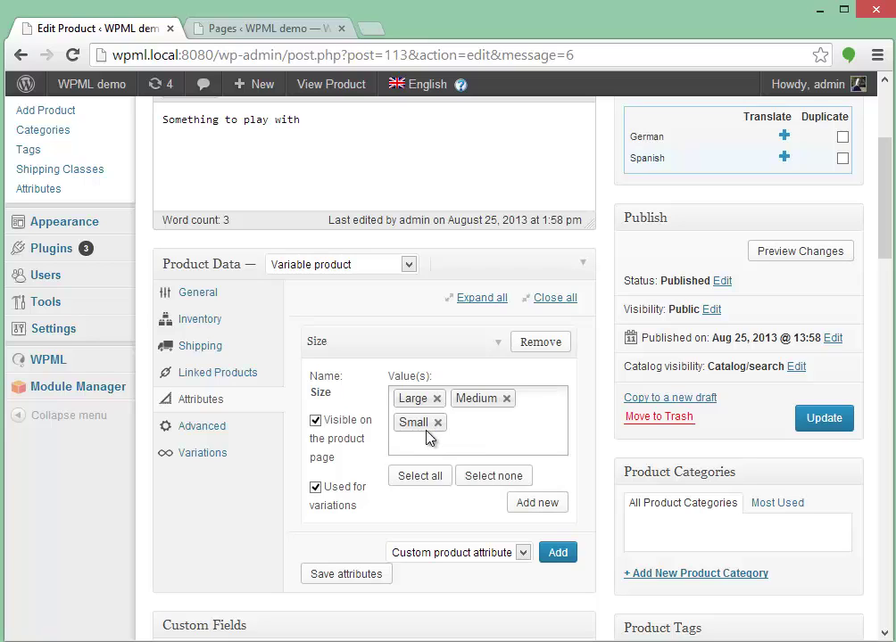
pyautogui.click(506, 399)
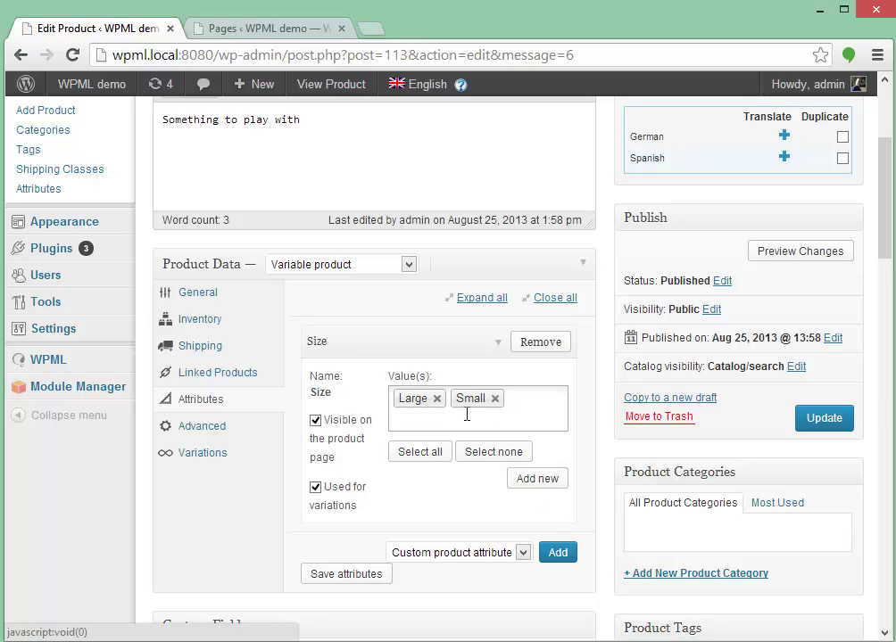
pyautogui.click(339, 578)
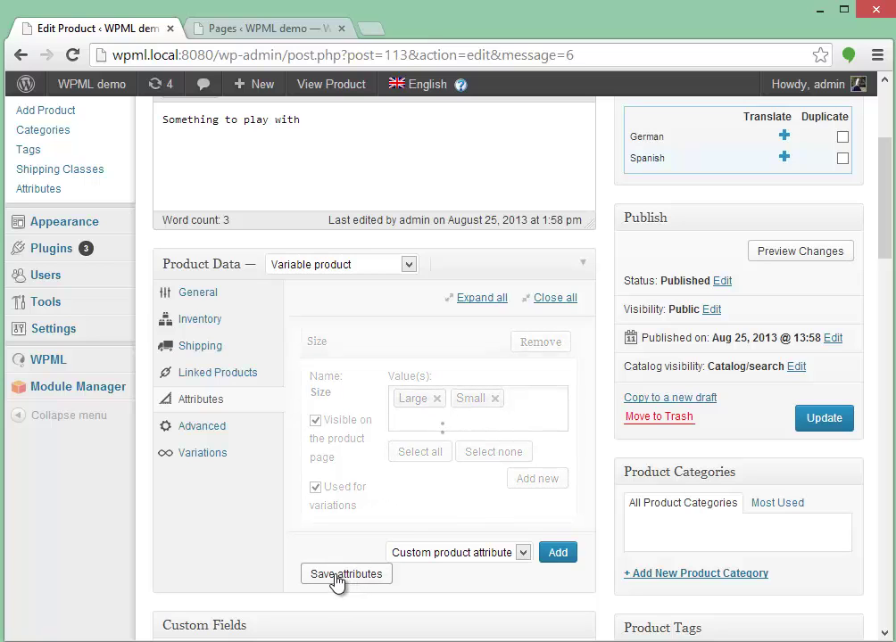
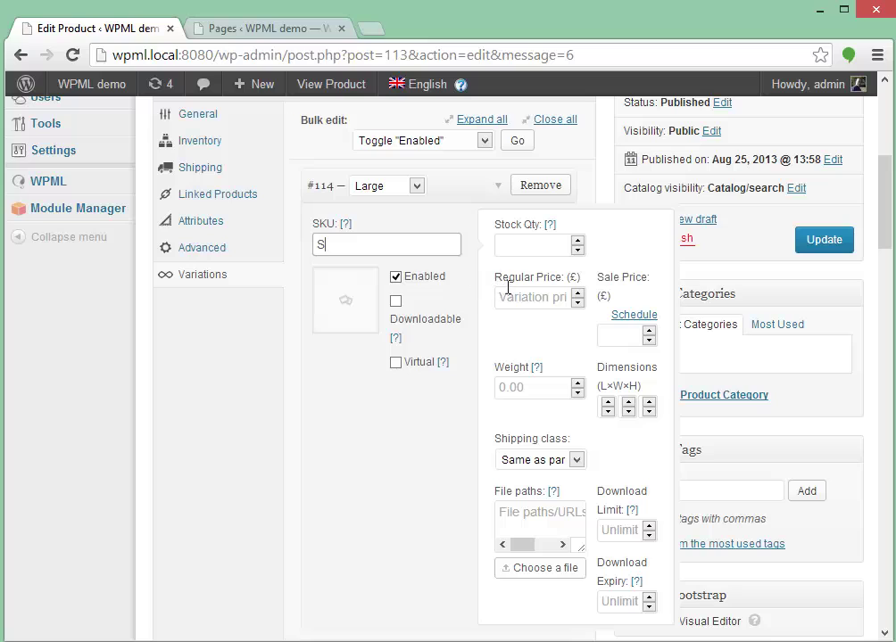
# - Set the Large variation's regular price to £100 and upload DSC_9256 from My stock images as its variation image
pyautogui.click(514, 296)
pyautogui.write('100')
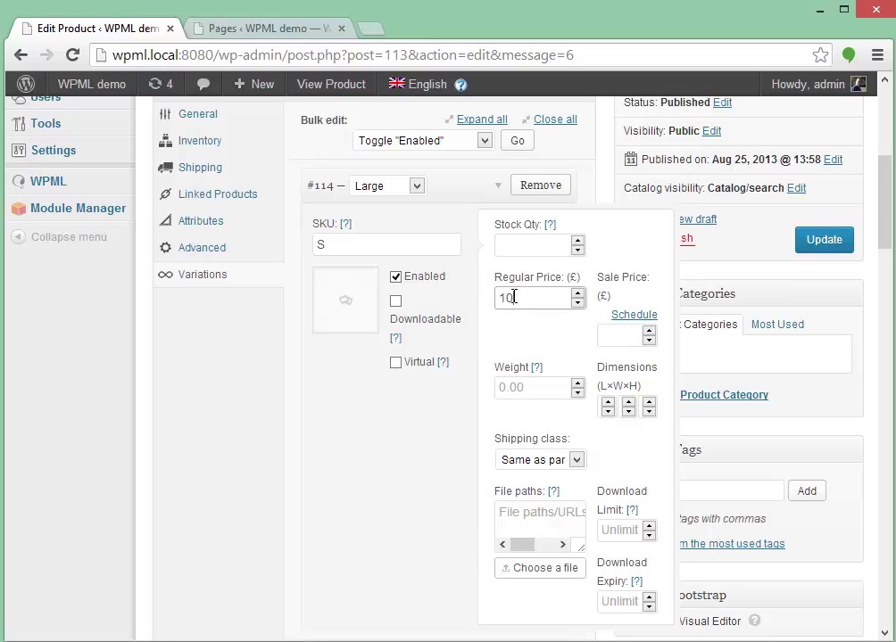
pyautogui.click(350, 305)
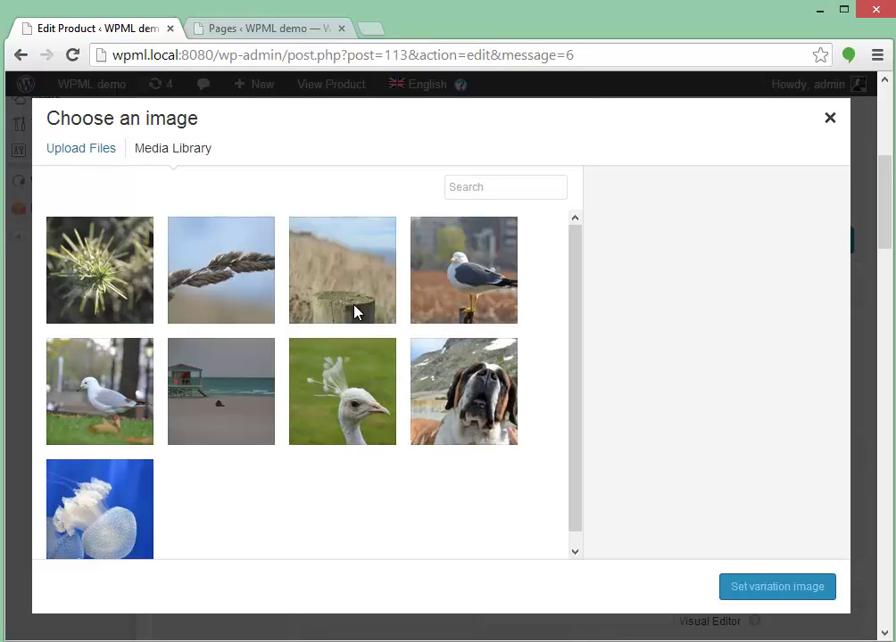
pyautogui.click(89, 150)
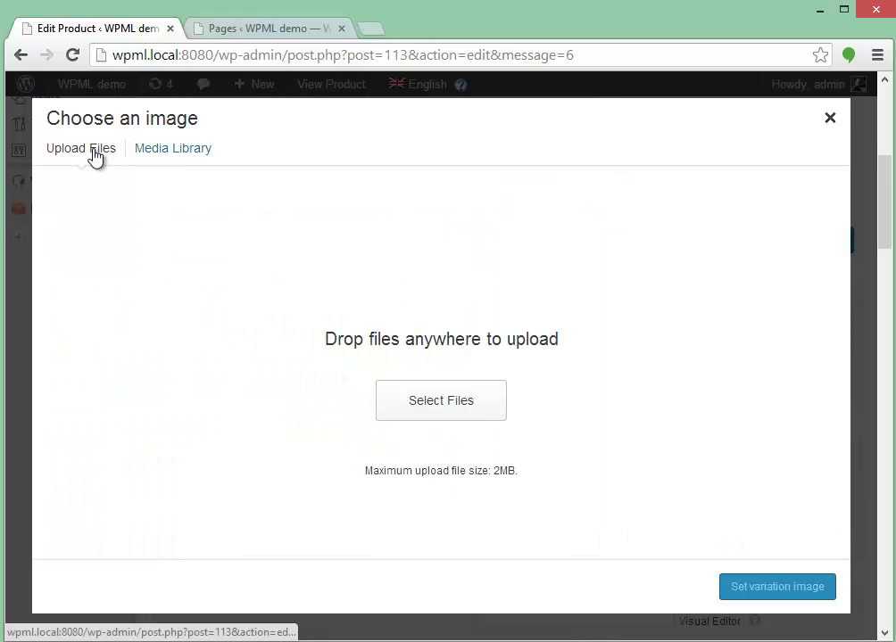
pyautogui.click(424, 406)
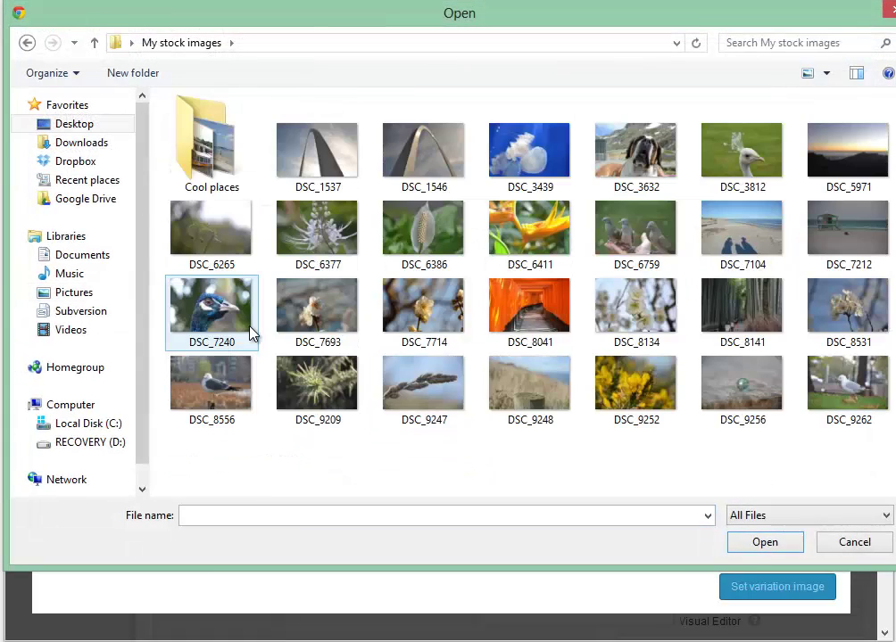
pyautogui.doubleClick(746, 389)
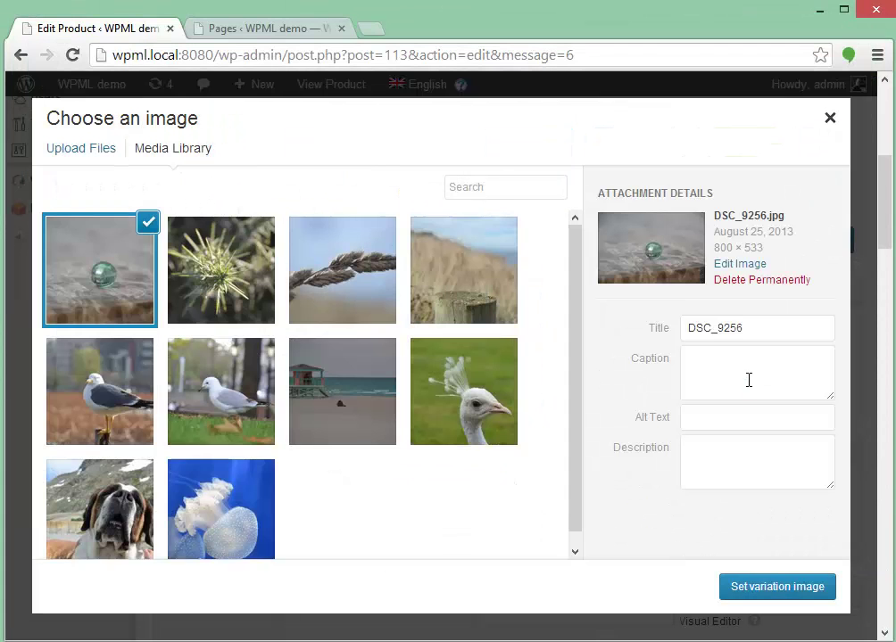
pyautogui.click(777, 590)
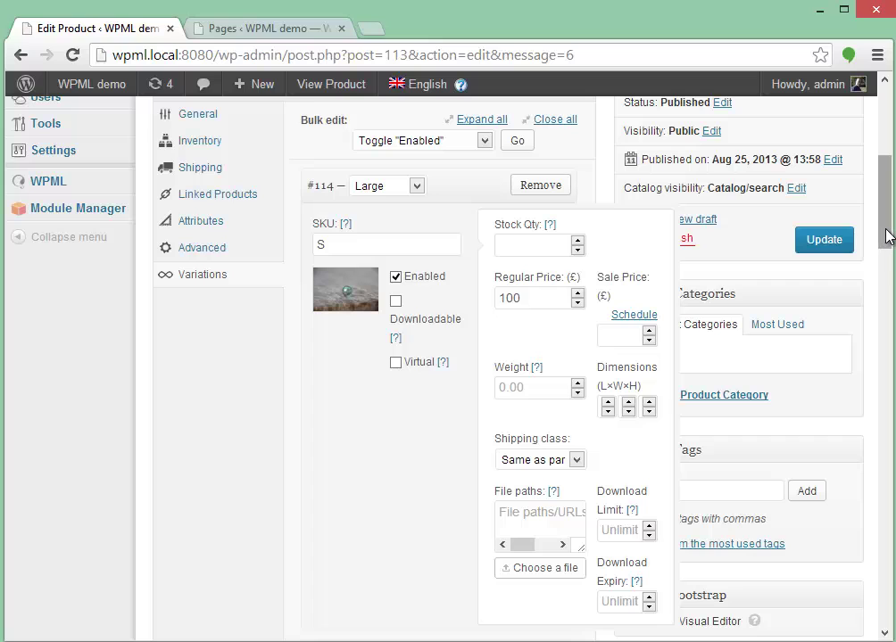
# - Give the Small variation the SKU L and a regular price of £110
pyautogui.moveTo(888, 234); pyautogui.dragTo(886, 314)
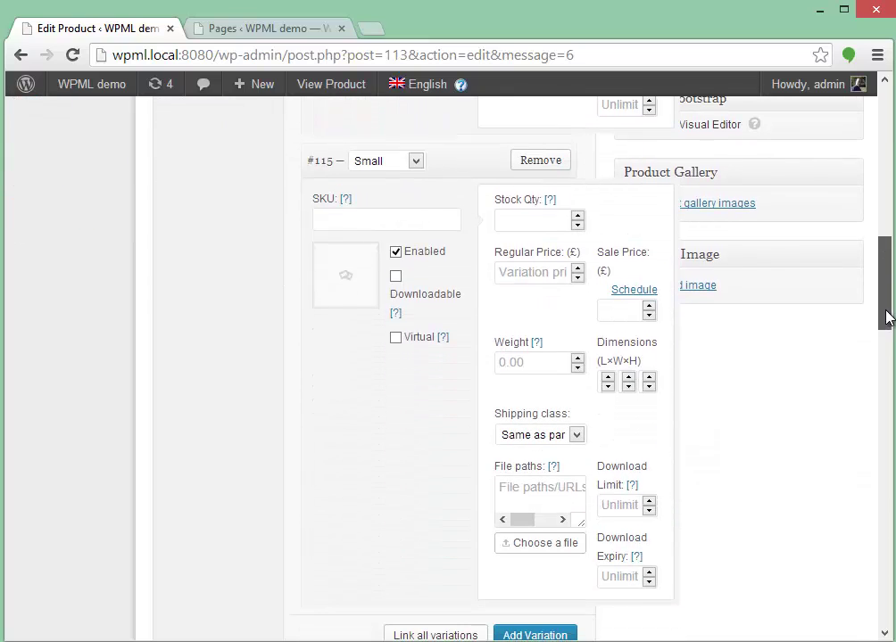
pyautogui.click(387, 219)
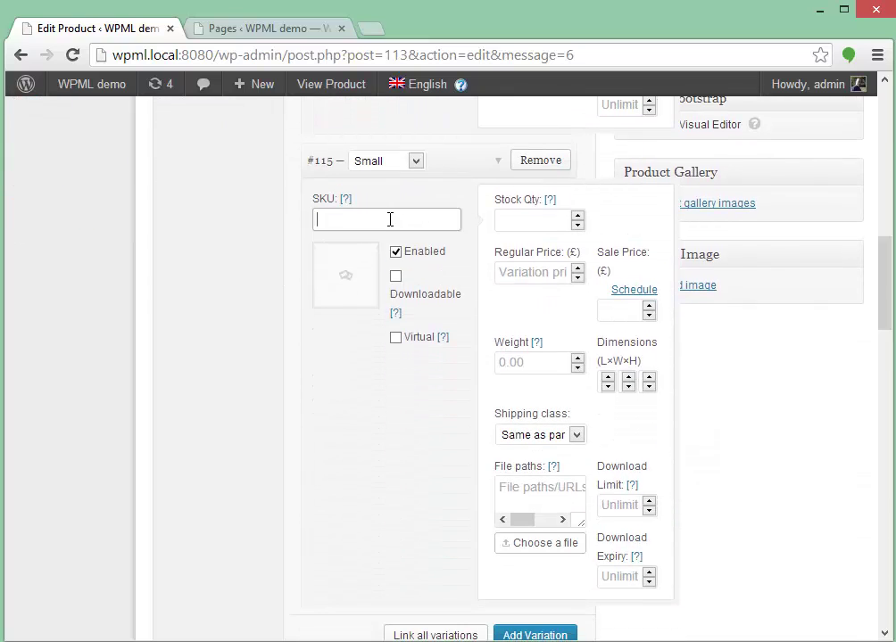
pyautogui.write('L')
pyautogui.click(507, 271)
pyautogui.write('110')
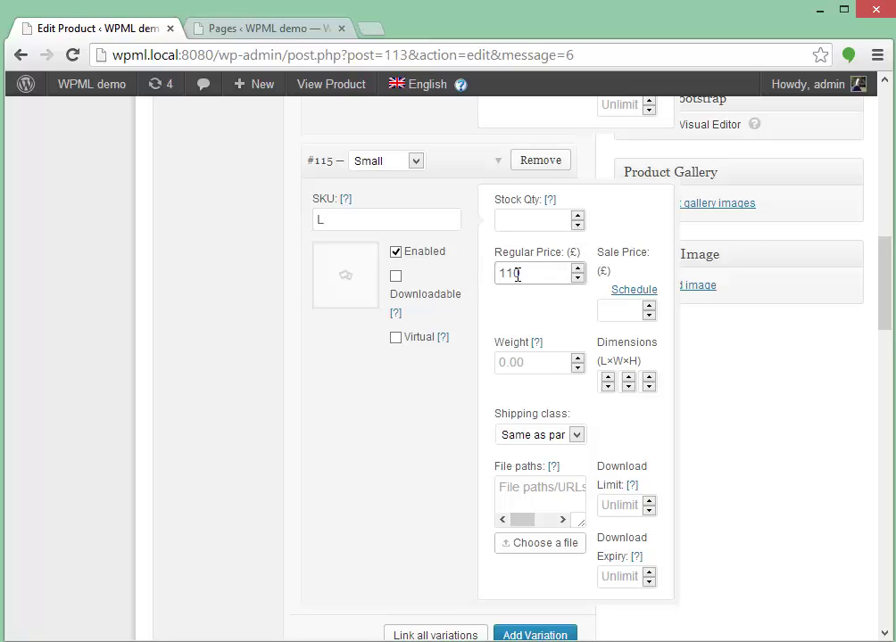
# - Upload DSC_8041 from My stock images and set it as the Small variation's image
pyautogui.click(346, 278)
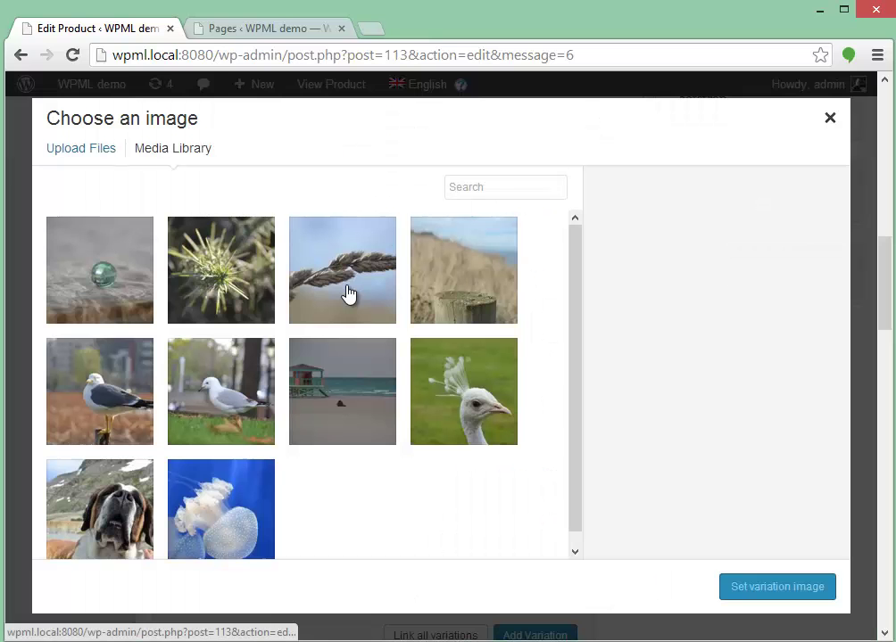
pyautogui.click(100, 153)
pyautogui.click(412, 403)
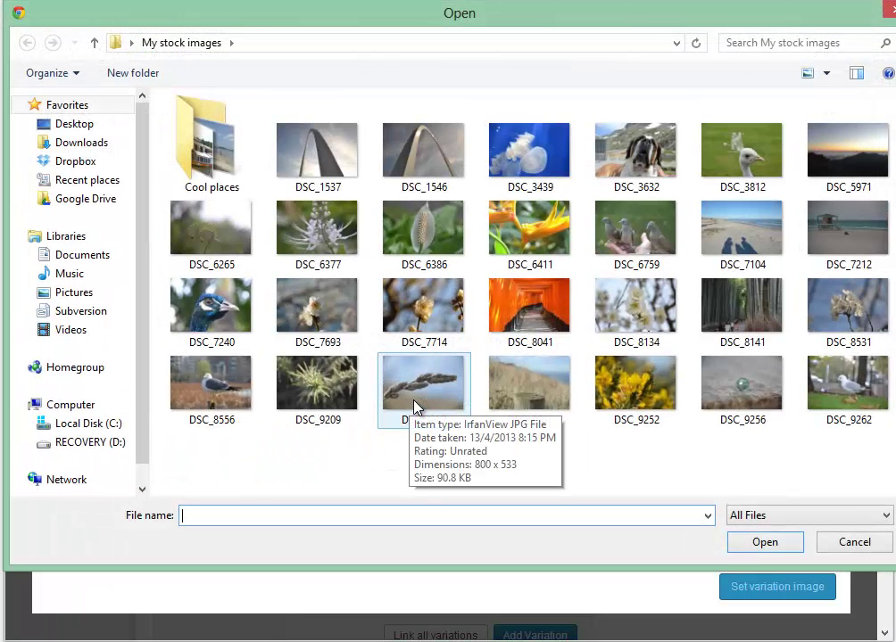
pyautogui.click(501, 326)
pyautogui.click(764, 542)
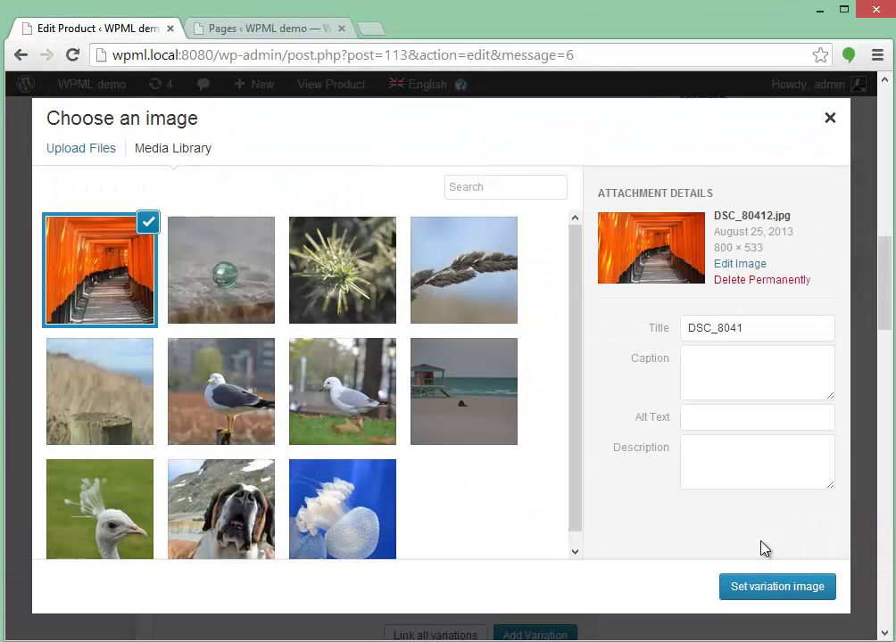
pyautogui.click(755, 586)
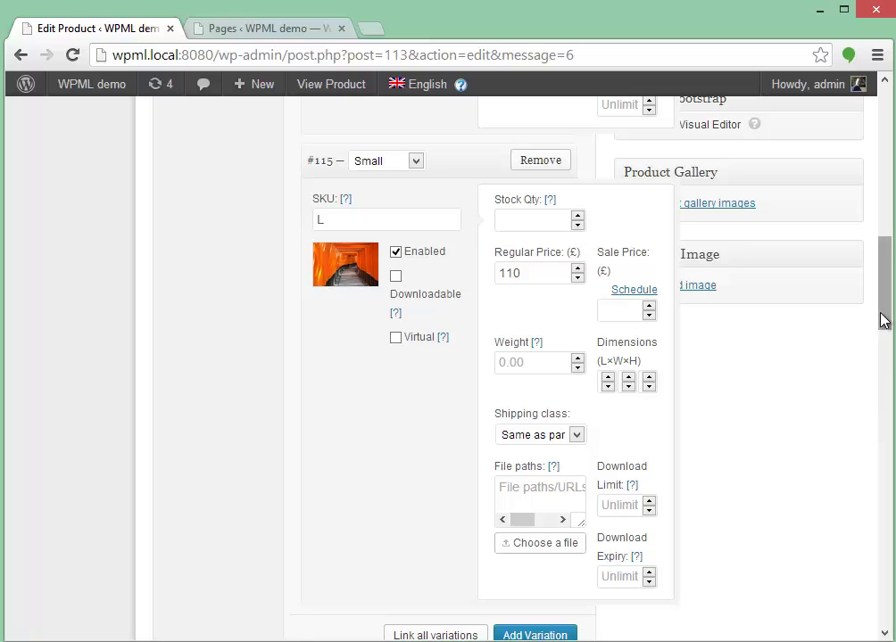
# - Set the existing library image DSC_9209 as the Marble product's featured image and update the product
pyautogui.moveTo(883, 320)
pyautogui.mouseDown()
pyautogui.moveTo(878, 350)
pyautogui.moveTo(886, 314)
pyautogui.mouseUp()
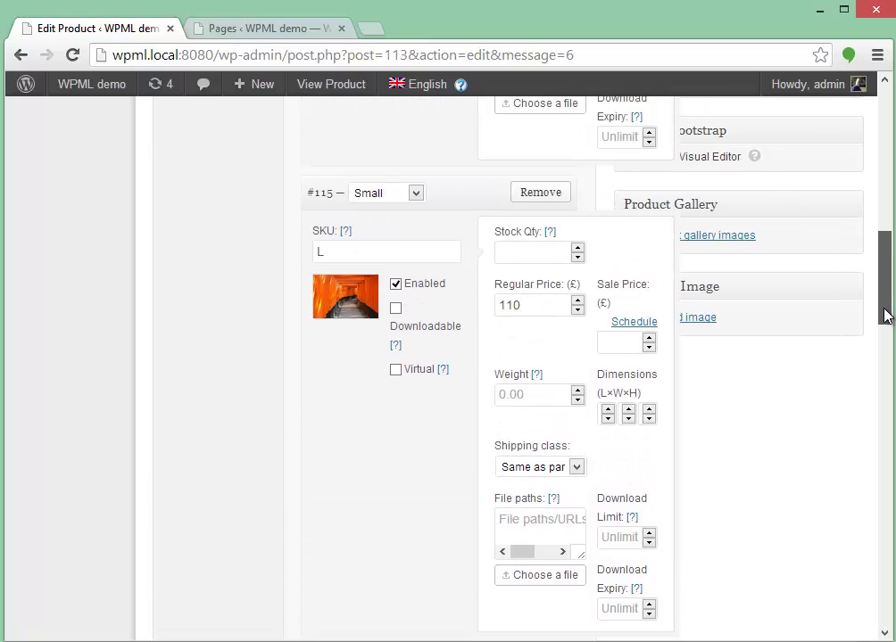
pyautogui.click(705, 318)
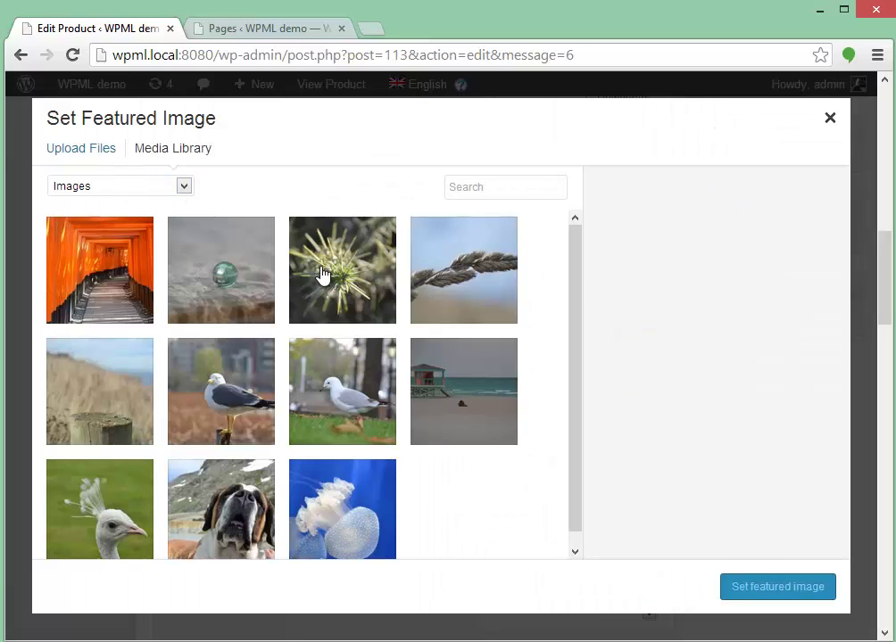
pyautogui.click(348, 297)
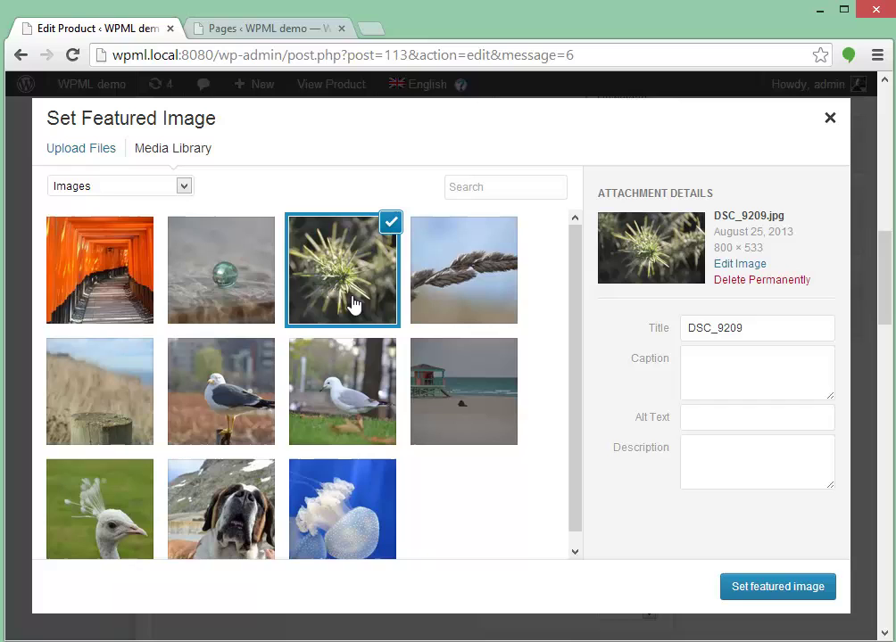
pyautogui.click(754, 587)
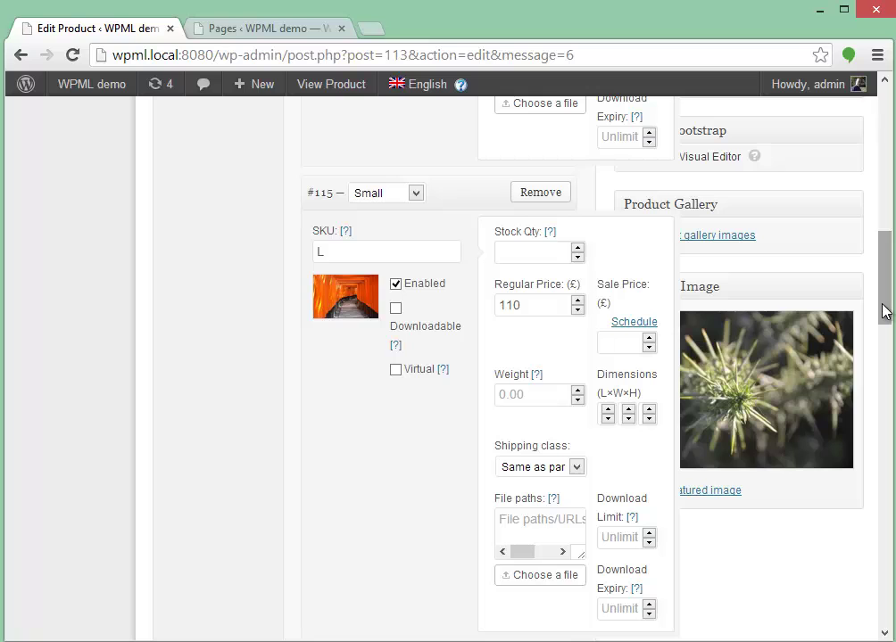
pyautogui.moveTo(884, 295); pyautogui.dragTo(883, 194)
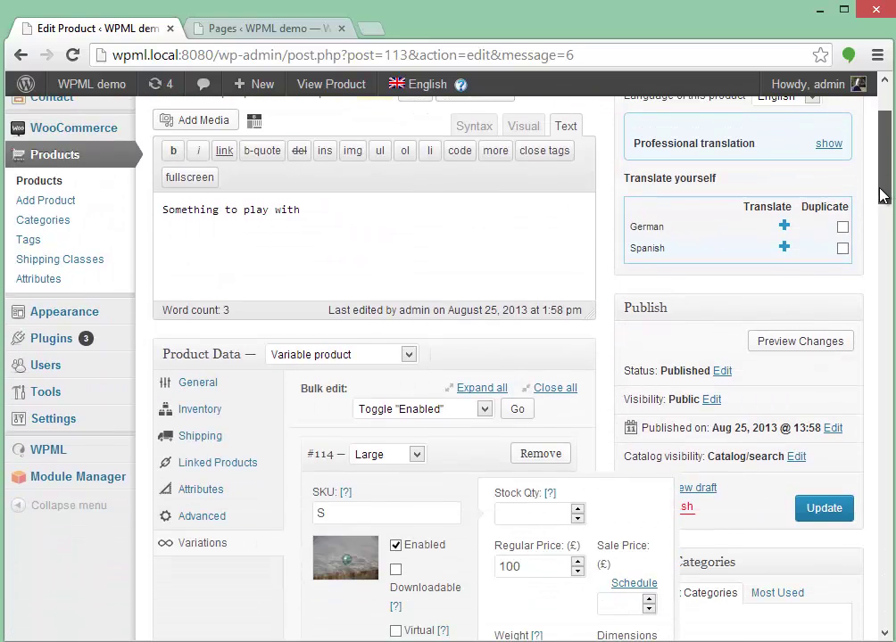
pyautogui.click(820, 510)
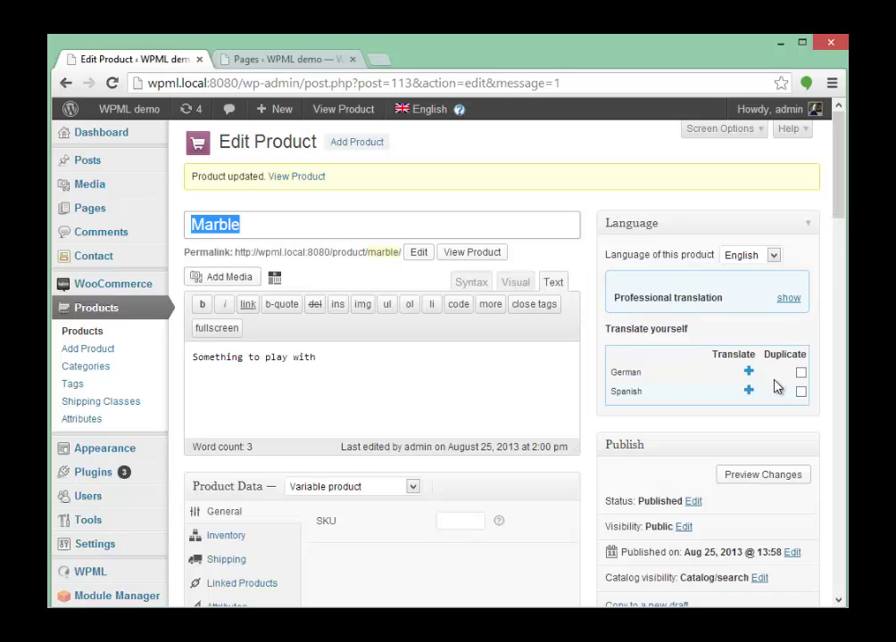
# - Open Marble's Spanish translation, enter the title "Spanish Marble" and update the translation
pyautogui.click(749, 393)
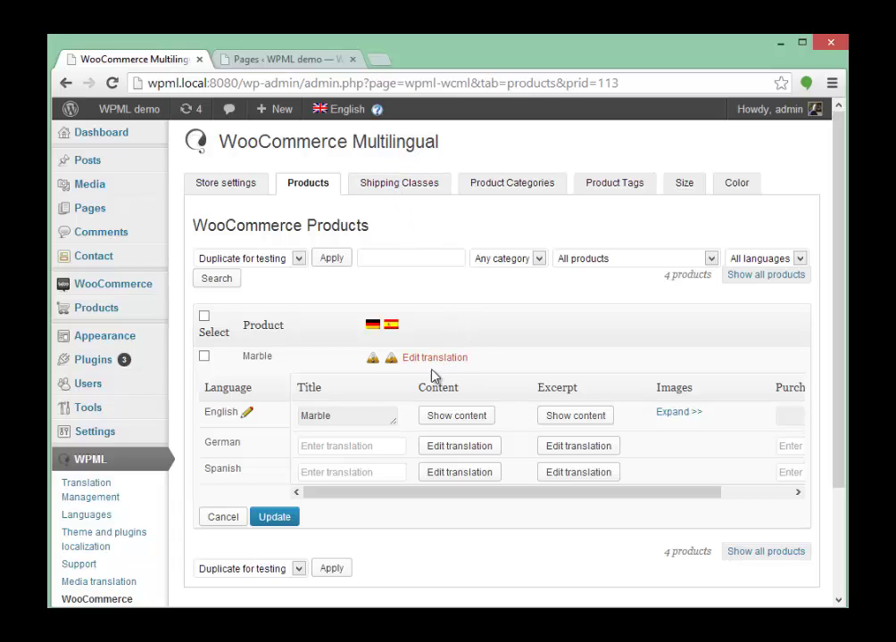
pyautogui.click(336, 474)
pyautogui.write('Sp')
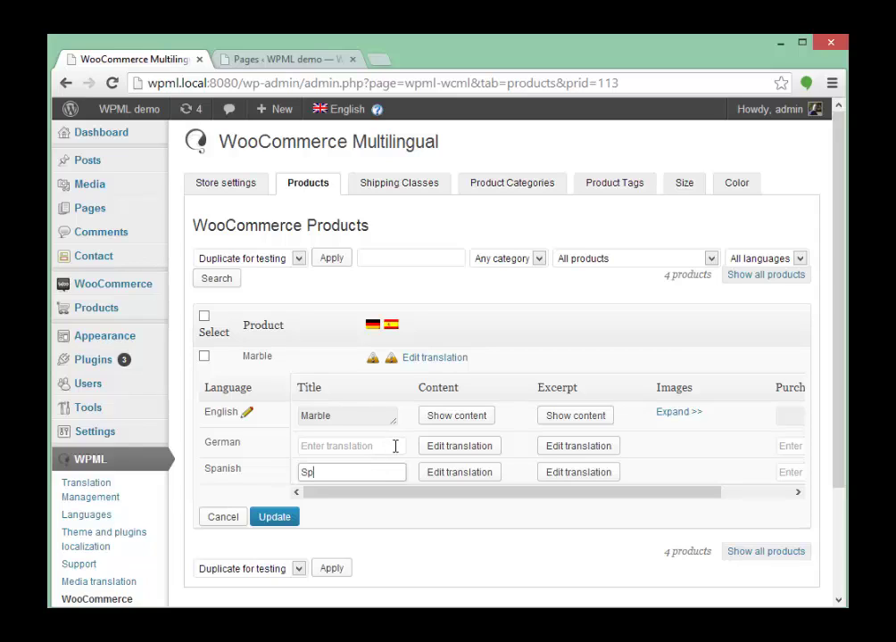
pyautogui.write('anish Marble')
pyautogui.click(273, 516)
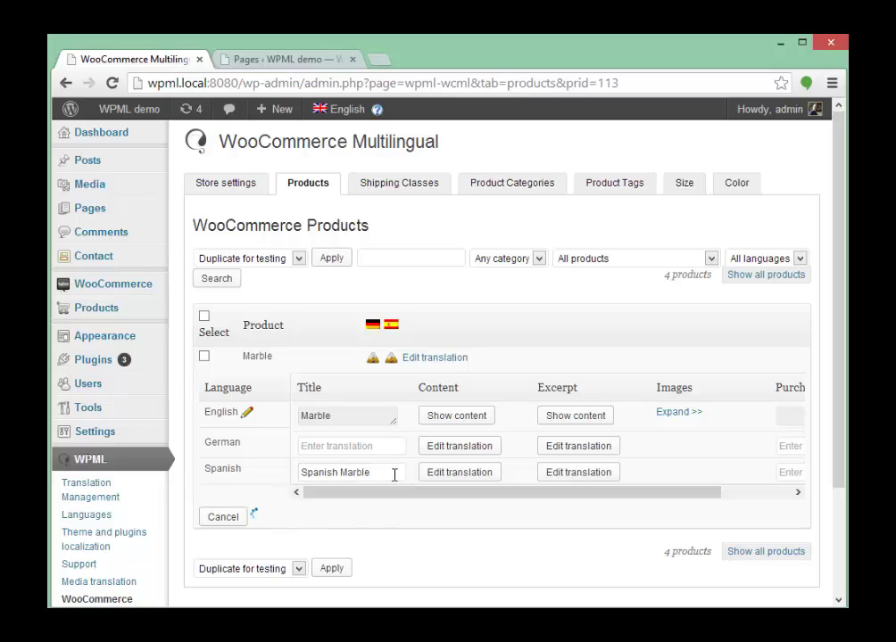
# - Enter "Algo para jugar" as the Spanish translation of Marble's content and accept it
pyautogui.click(447, 475)
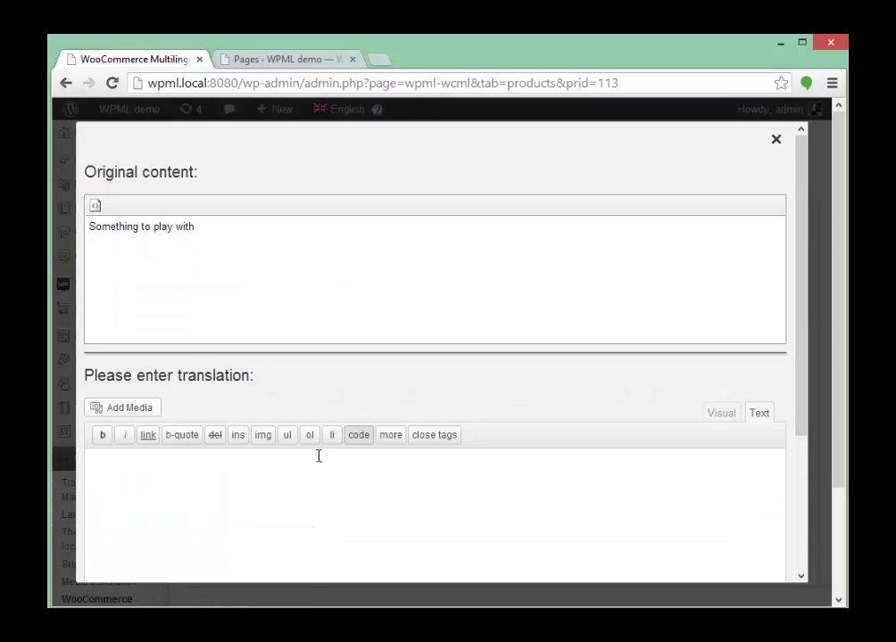
pyautogui.click(302, 485)
pyautogui.write('Algo para ju')
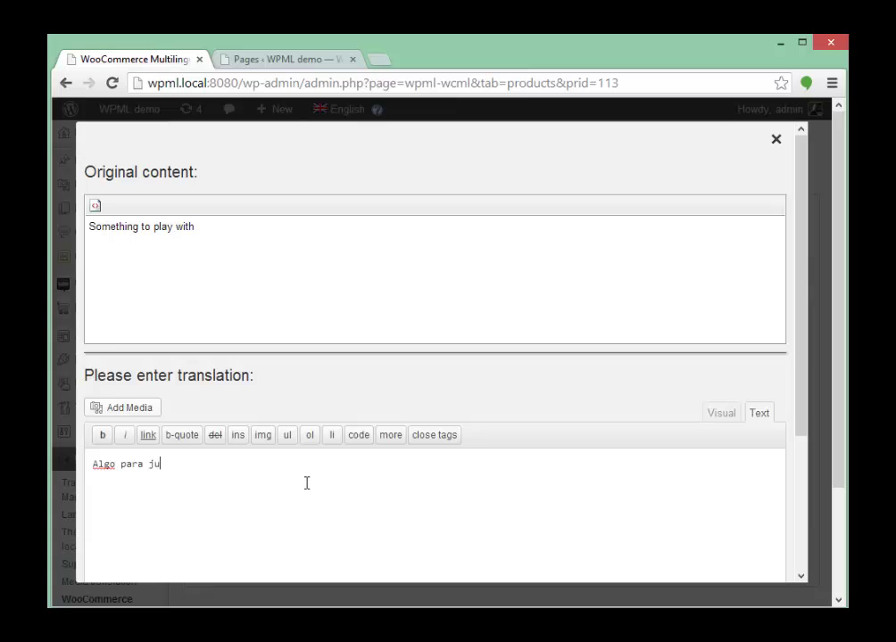
pyautogui.write('gar')
pyautogui.moveTo(799, 441); pyautogui.dragTo(808, 538)
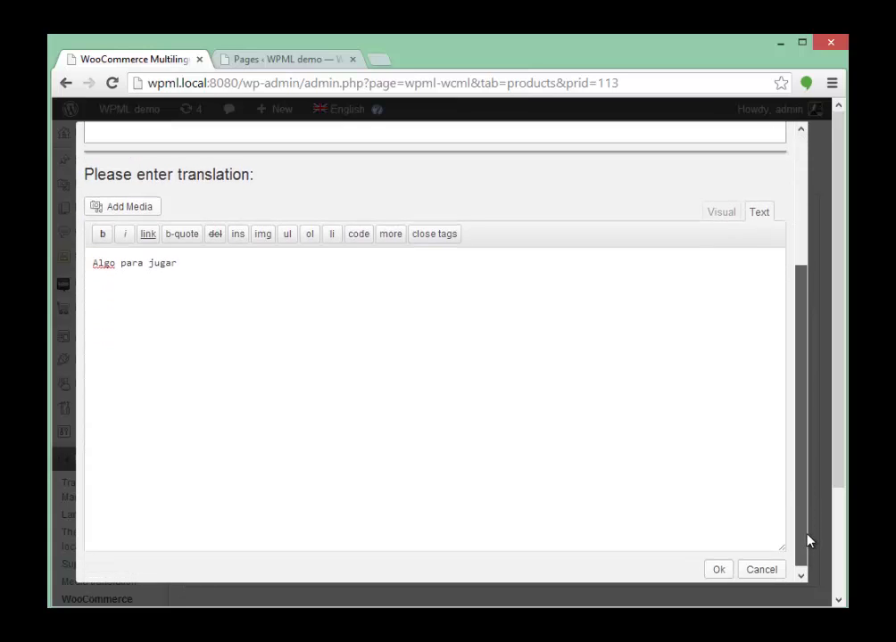
pyautogui.click(719, 567)
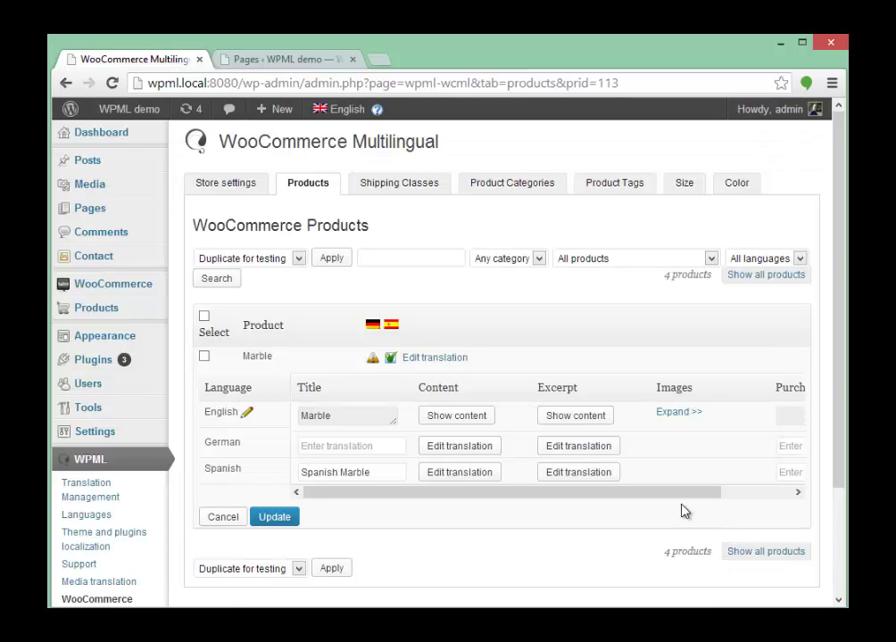
pyautogui.moveTo(664, 495); pyautogui.dragTo(704, 500)
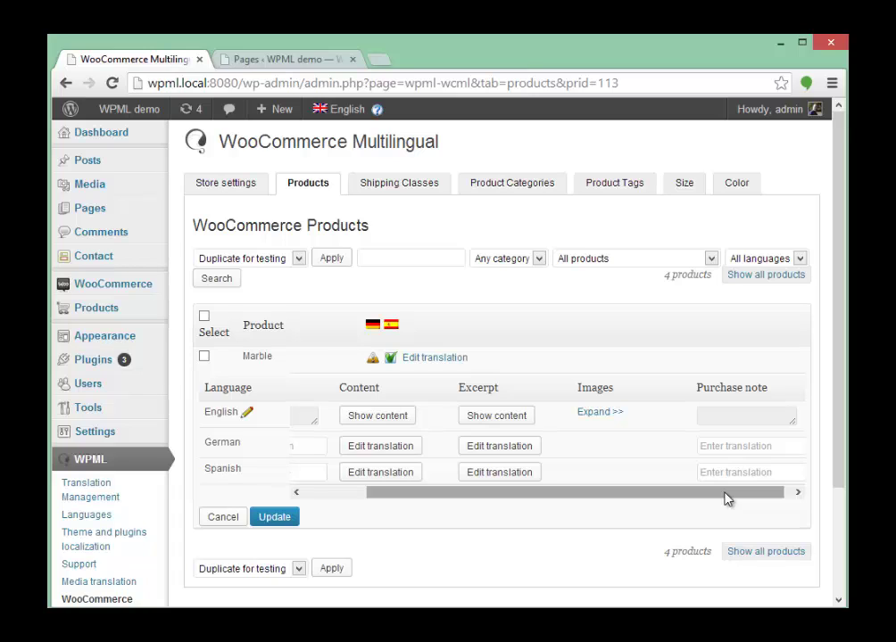
# - Save Marble's Spanish translation by updating its translation entries
pyautogui.moveTo(727, 500); pyautogui.dragTo(580, 496)
pyautogui.click(277, 517)
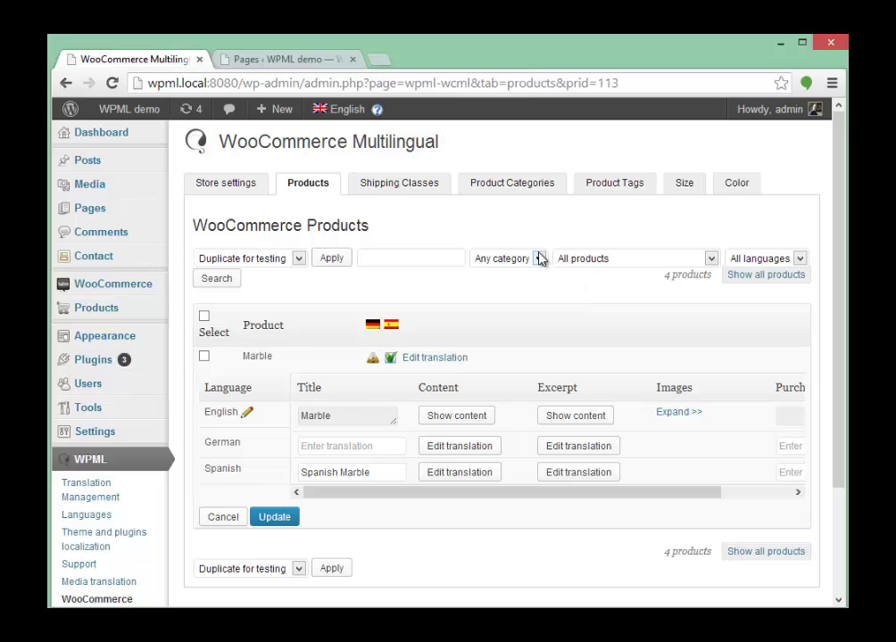
# - Open the public site in a new browser tab and view the Marble product from the English shop
pyautogui.moveTo(132, 112)
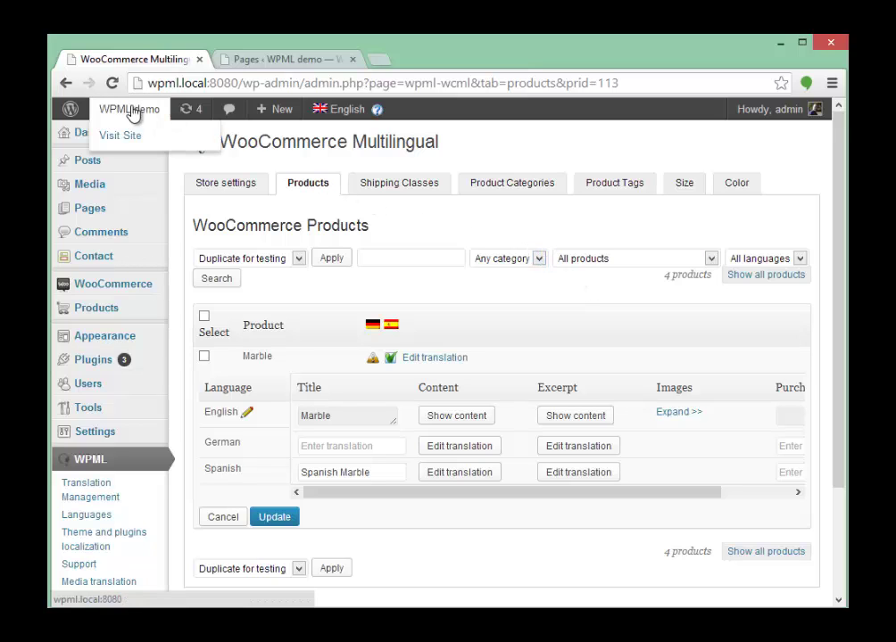
pyautogui.rightClick(125, 138)
pyautogui.click(163, 148)
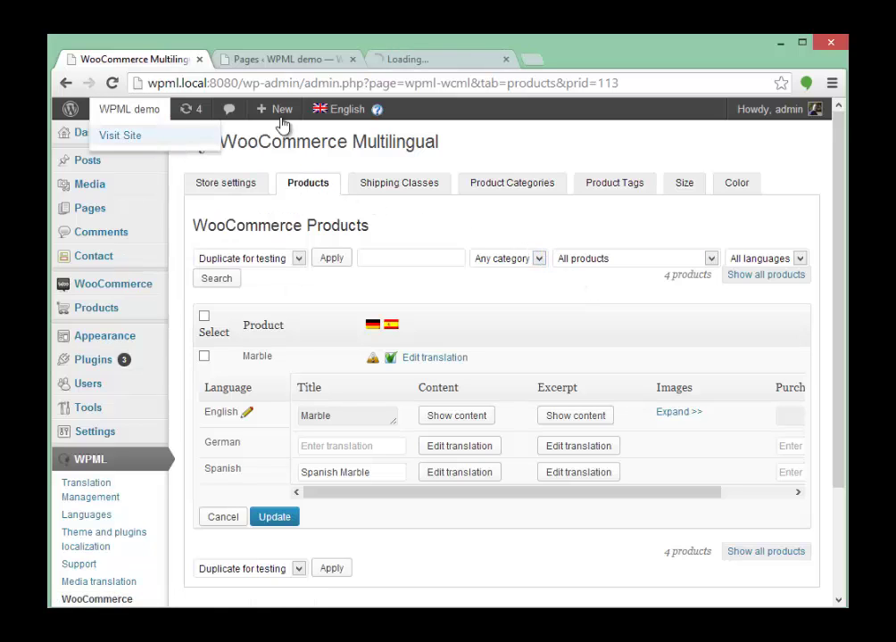
pyautogui.click(410, 61)
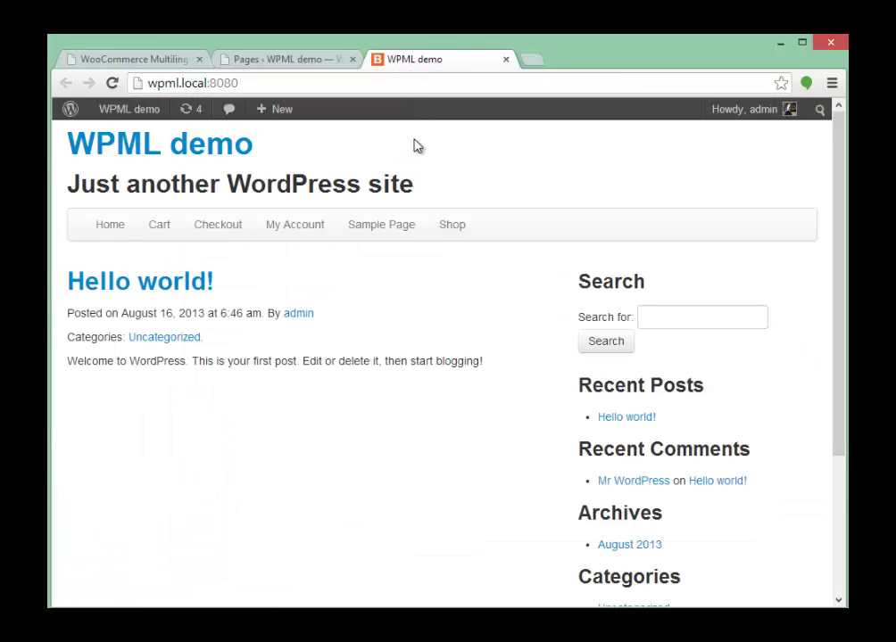
pyautogui.click(452, 228)
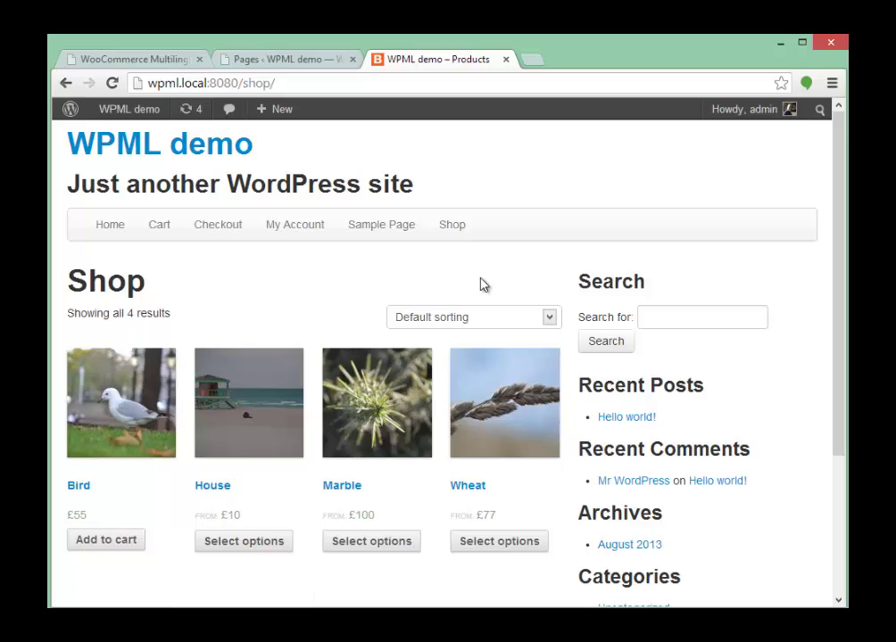
pyautogui.click(373, 390)
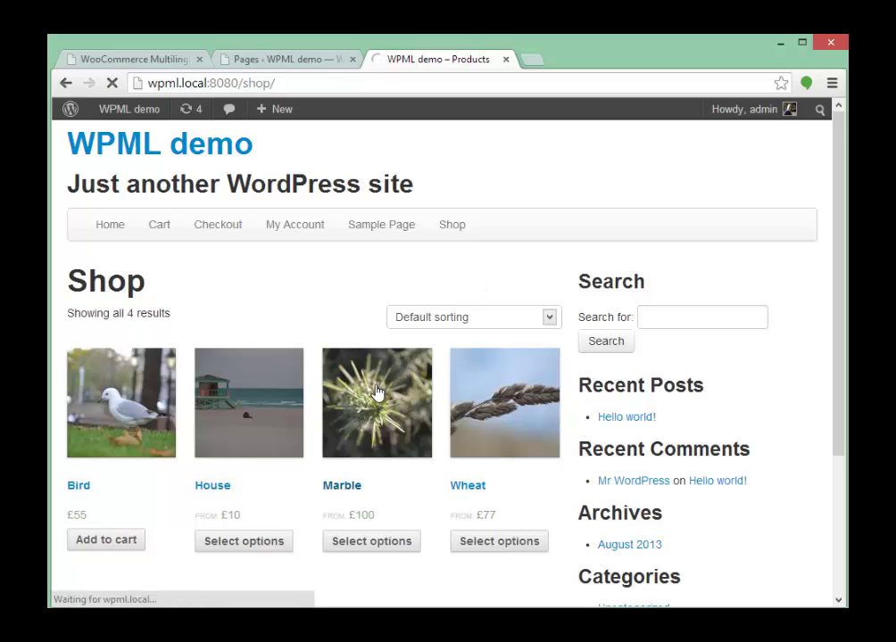
# - Open the Spanish version of the Marble page in a new browser tab and compare it with the English page
pyautogui.scroll(-3, 375, 390)
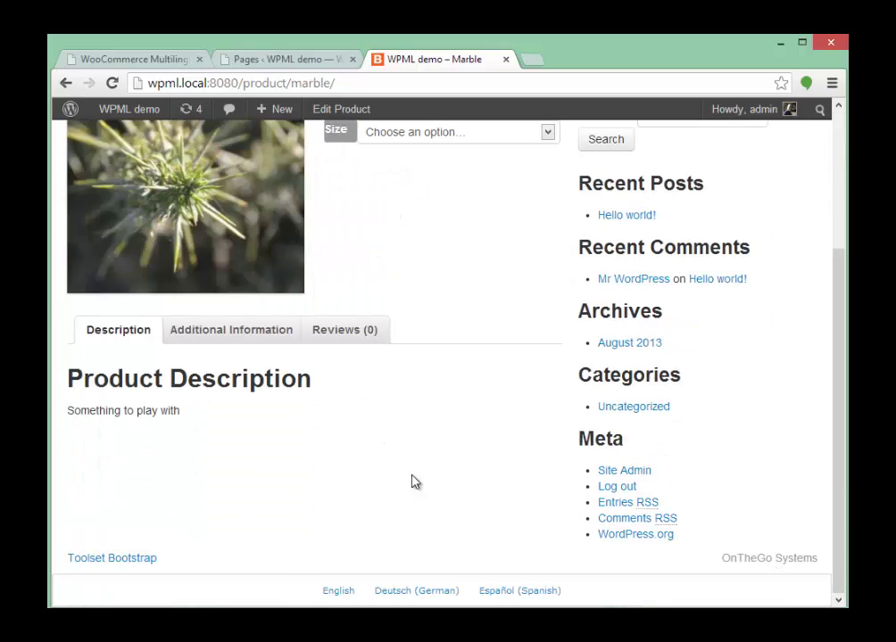
pyautogui.rightClick(503, 594)
pyautogui.click(546, 597)
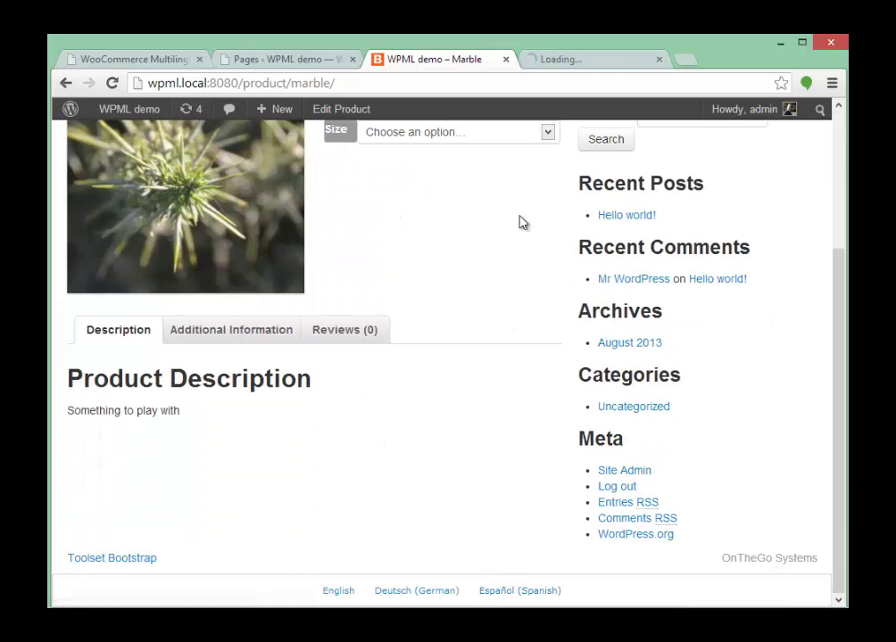
pyautogui.click(548, 70)
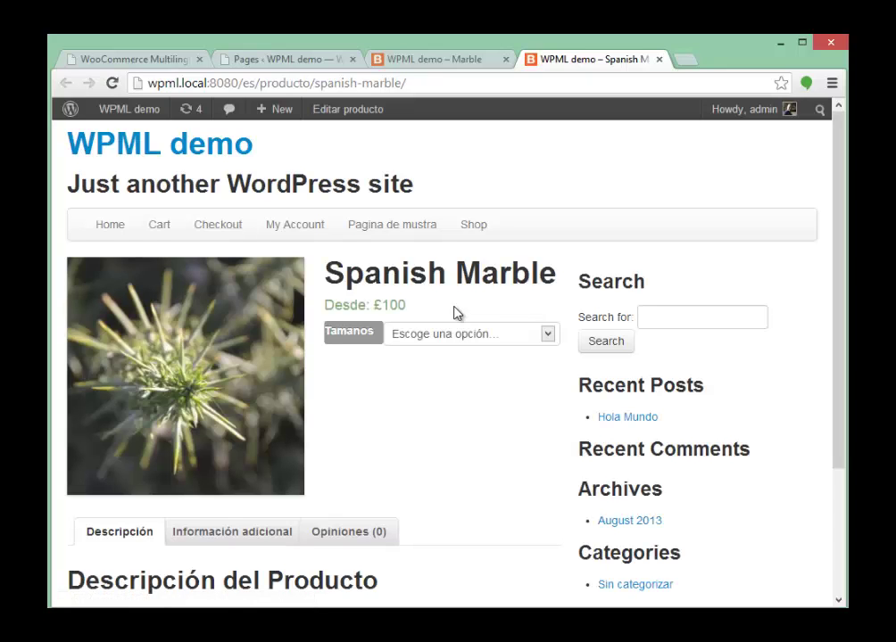
pyautogui.click(428, 59)
pyautogui.scroll(3, 500, 206)
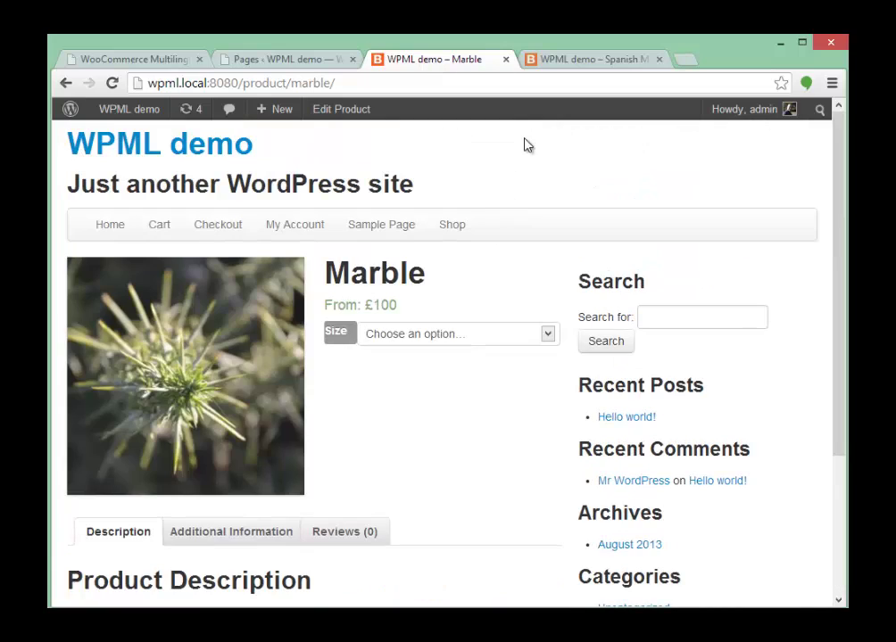
pyautogui.click(553, 63)
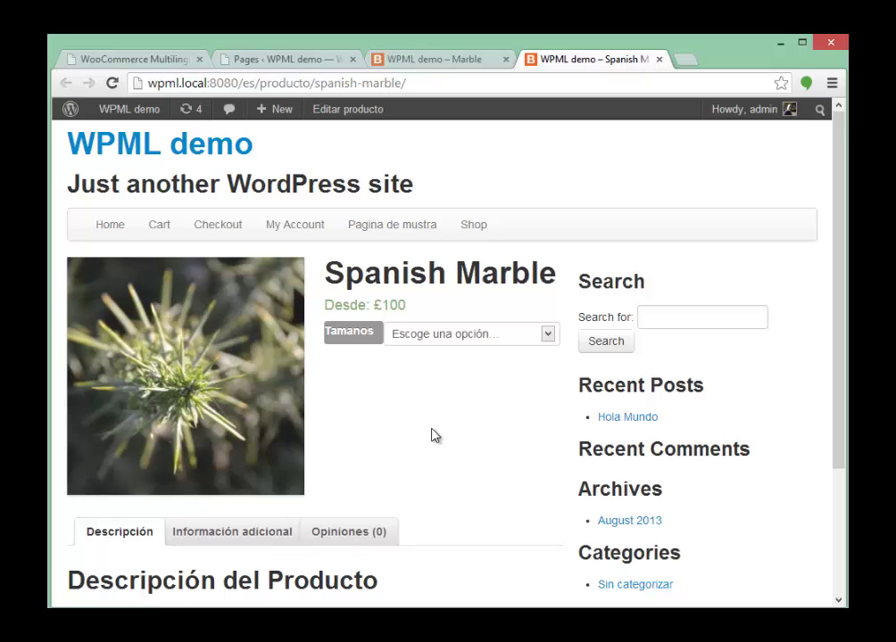
# - Preview the Largo and Pequeno size variations on the Spanish Marble product page
pyautogui.click(422, 350)
pyautogui.click(395, 365)
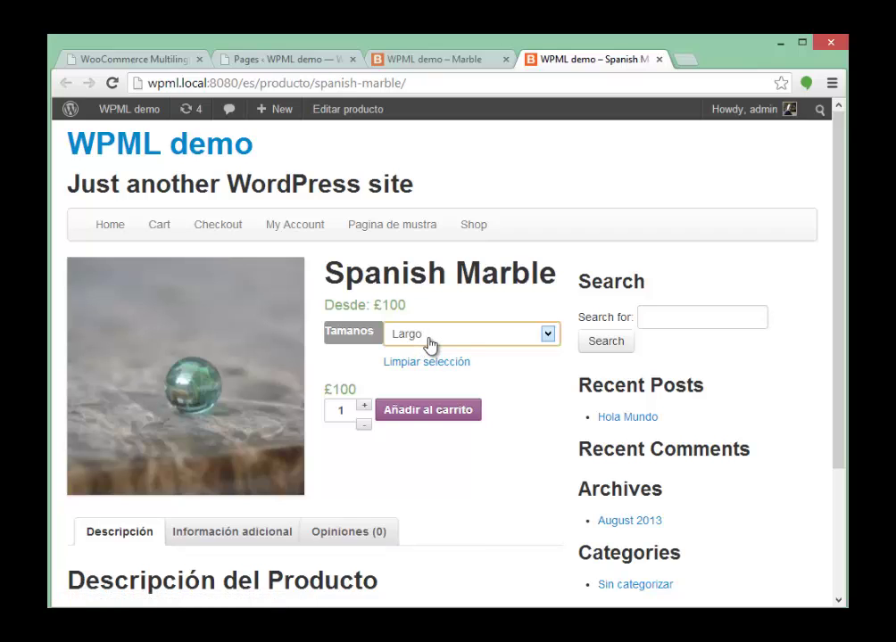
pyautogui.click(427, 344)
pyautogui.click(425, 379)
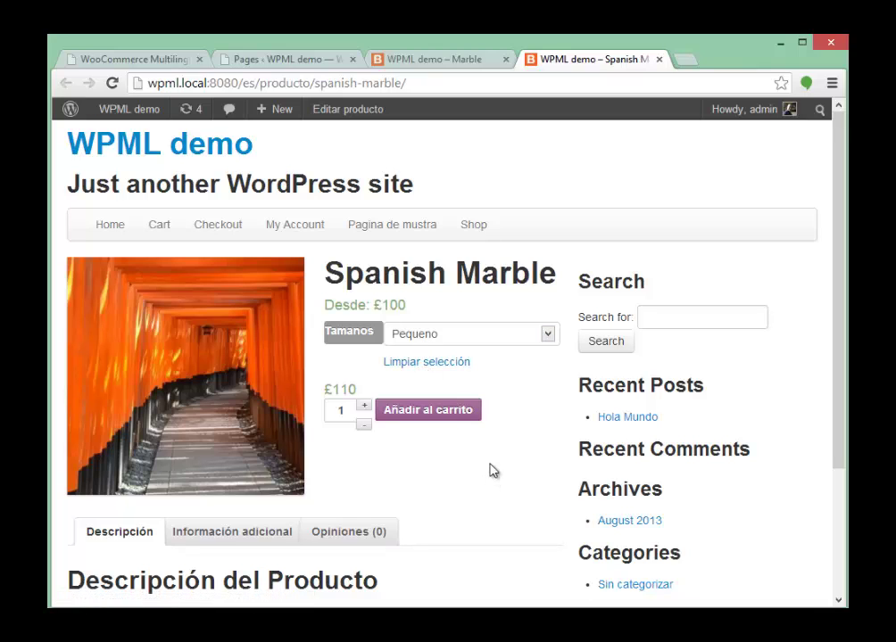
# - Open the Spanish shop page and examine the language path in its address
pyautogui.click(470, 230)
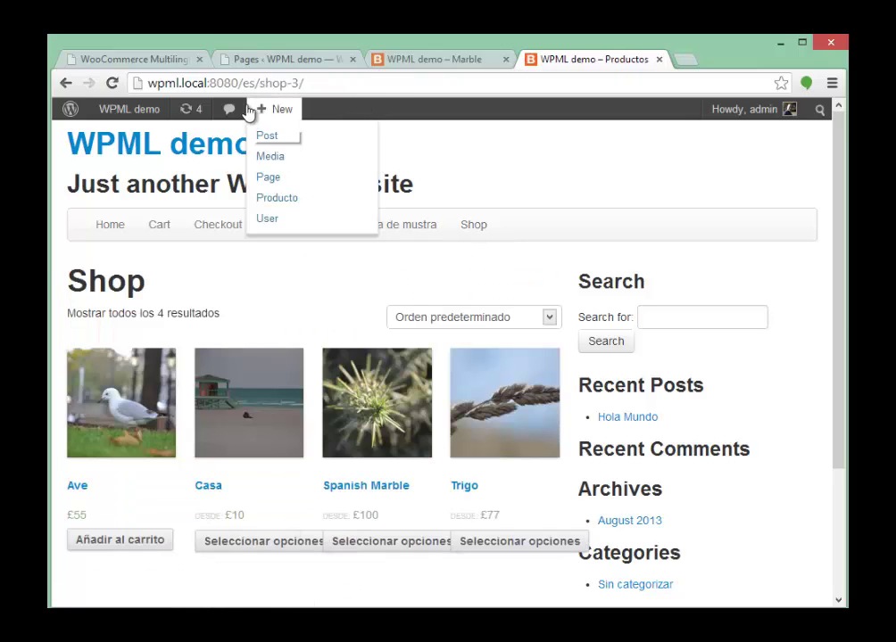
pyautogui.moveTo(244, 83); pyautogui.dragTo(304, 82)
pyautogui.click(332, 85)
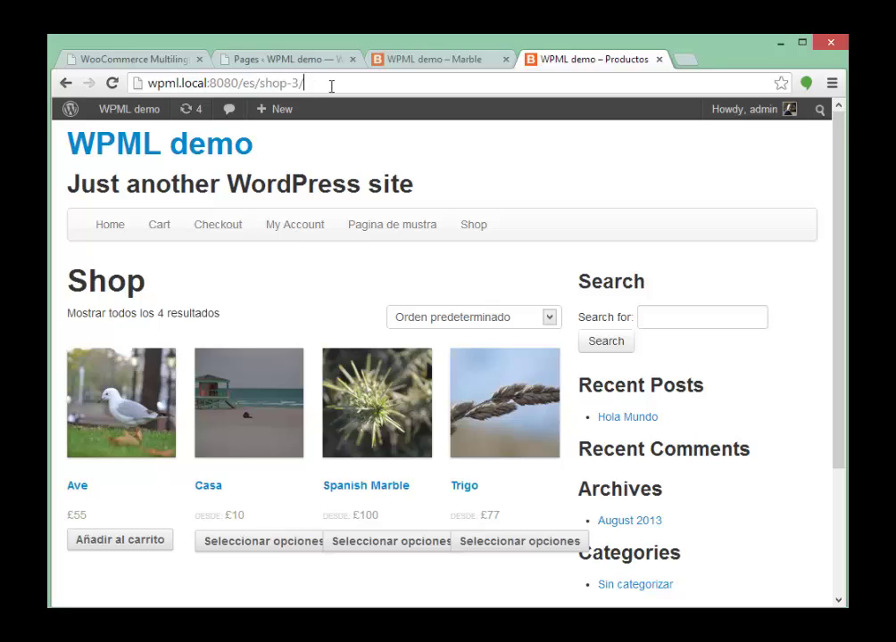
# - Open Spanish Marble from the shop, choose the size Largo and add one to the cart
pyautogui.click(370, 411)
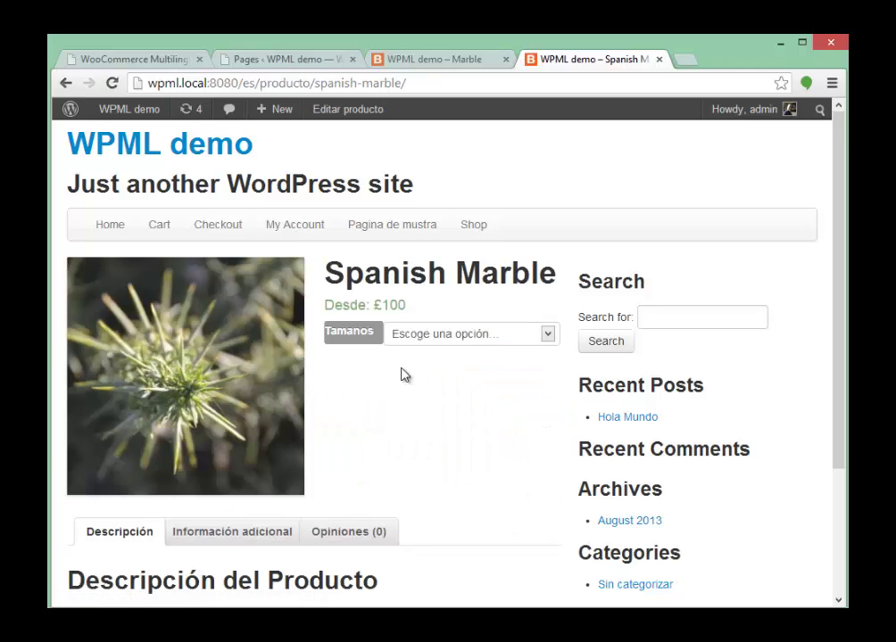
pyautogui.click(425, 345)
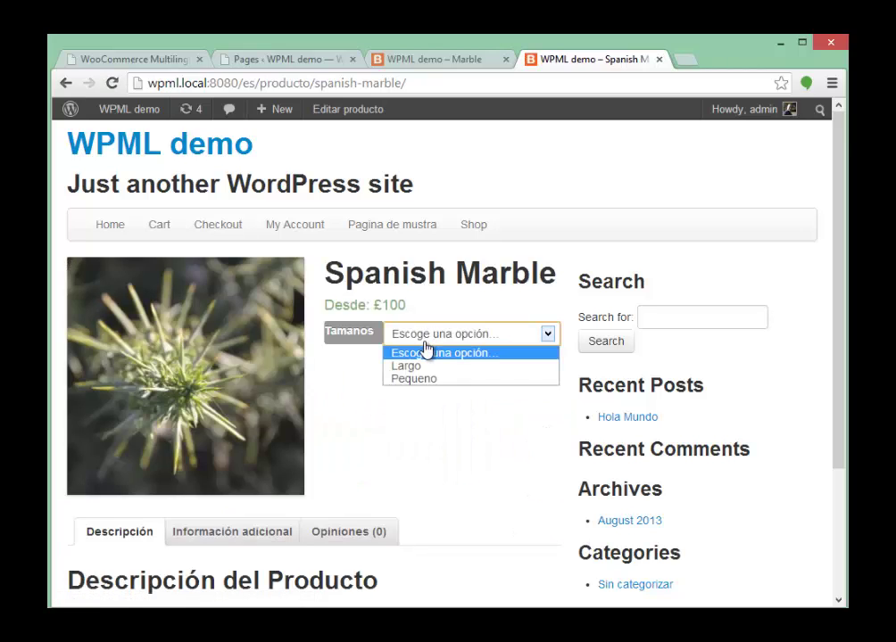
pyautogui.click(417, 367)
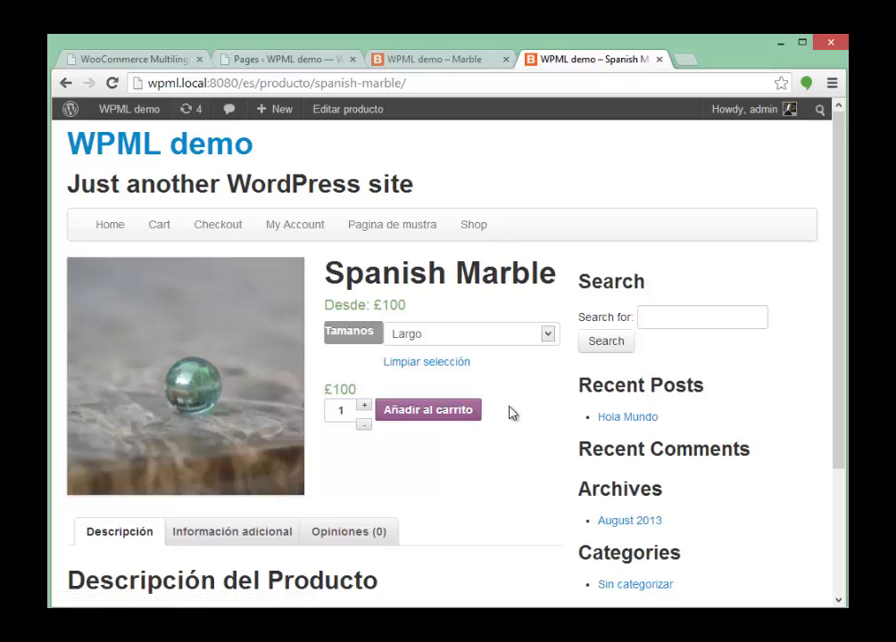
pyautogui.click(447, 416)
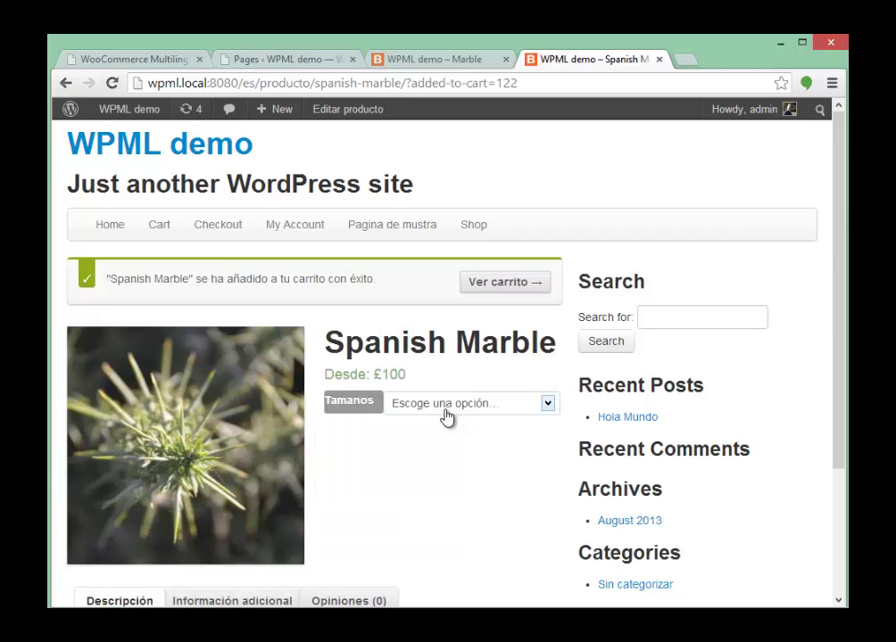
# - Go from the Spanish cart to checkout and place the order with direct bank transfer as the payment method
pyautogui.click(492, 284)
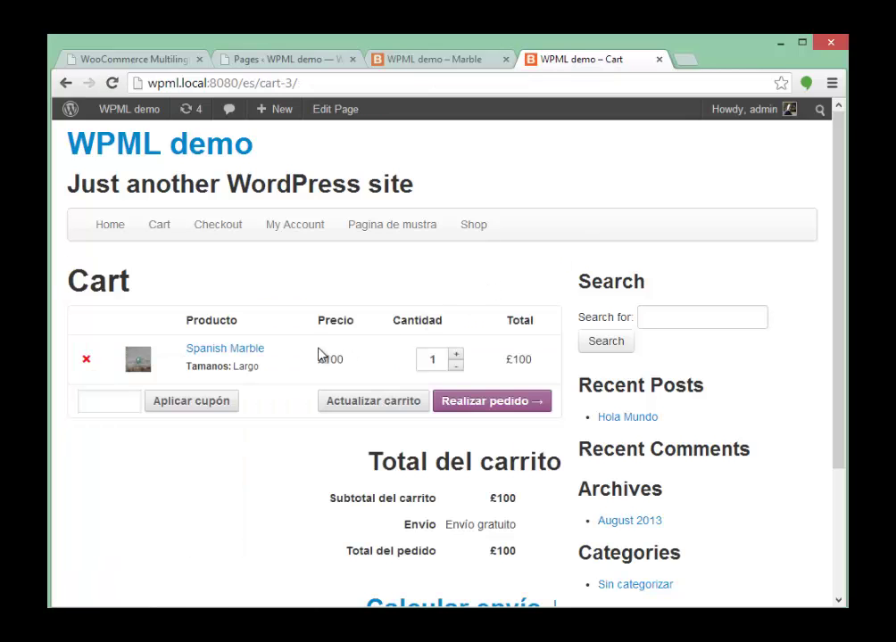
pyautogui.click(459, 403)
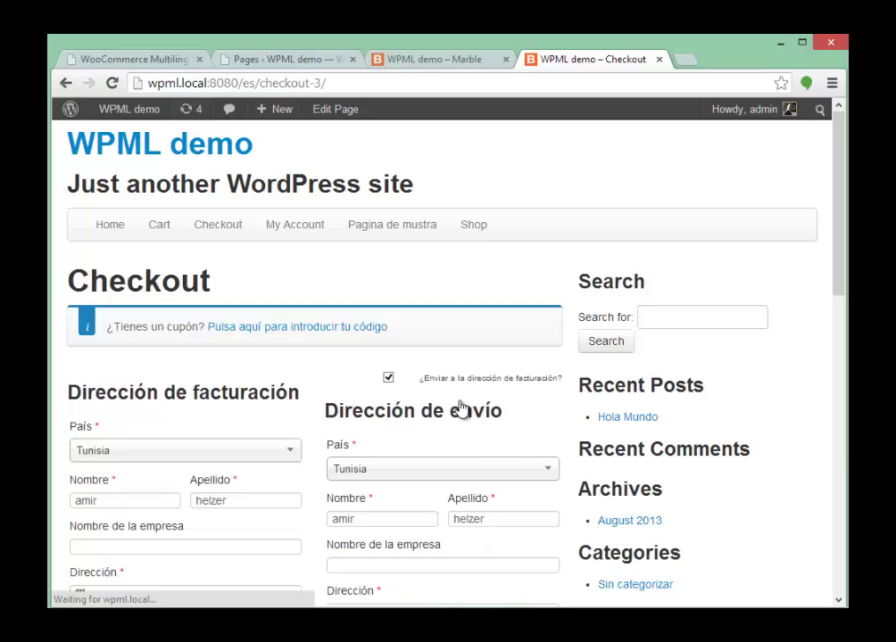
pyautogui.scroll(-10, 462, 402)
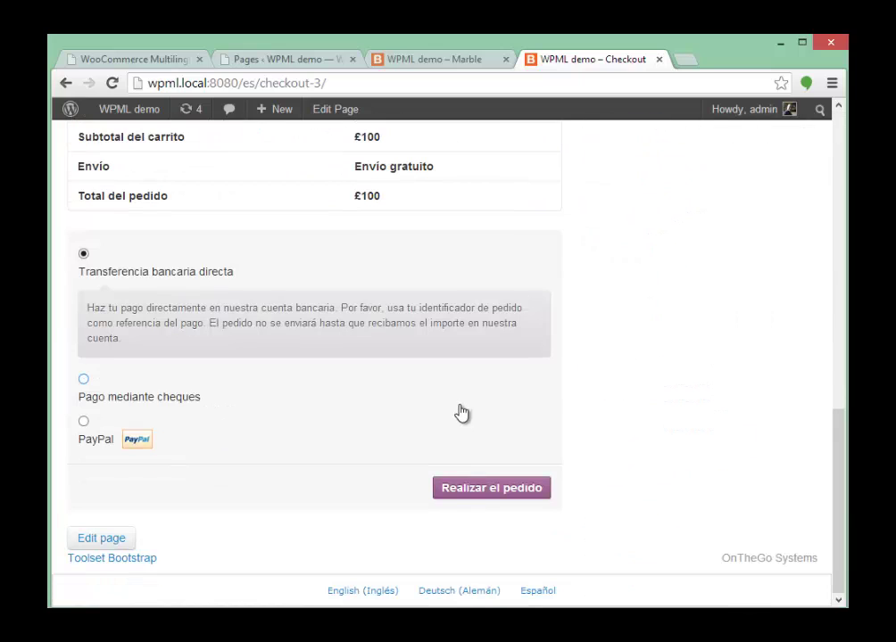
pyautogui.click(482, 490)
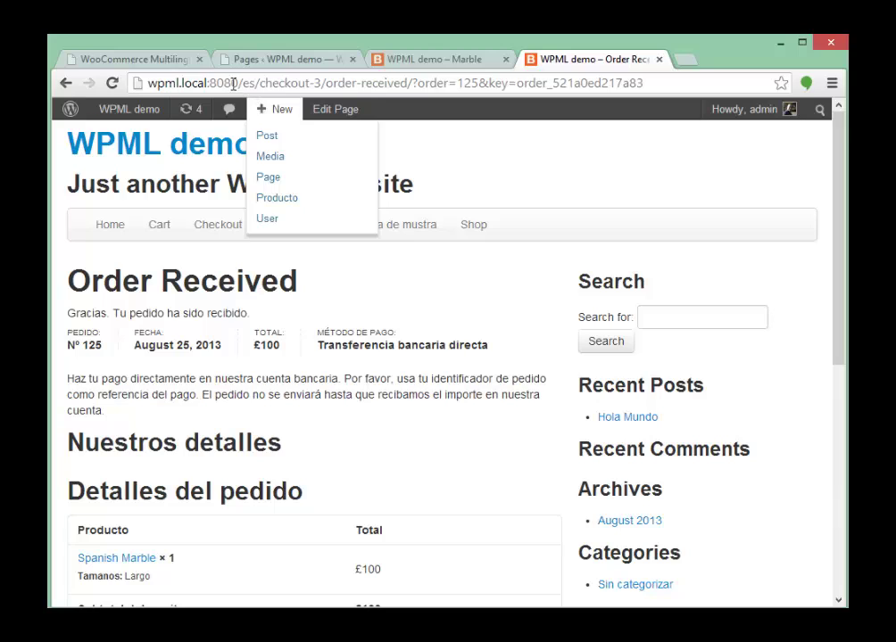
# - Check the order confirmation page's address and the newest order's status in the Spanish My Account page
pyautogui.moveTo(242, 84); pyautogui.dragTo(389, 85)
pyautogui.click(400, 87)
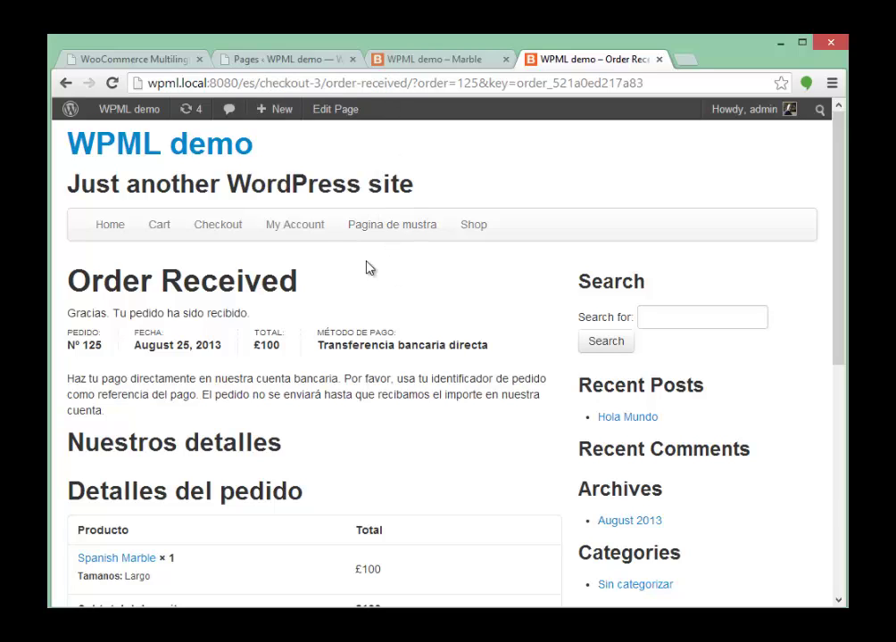
pyautogui.click(300, 229)
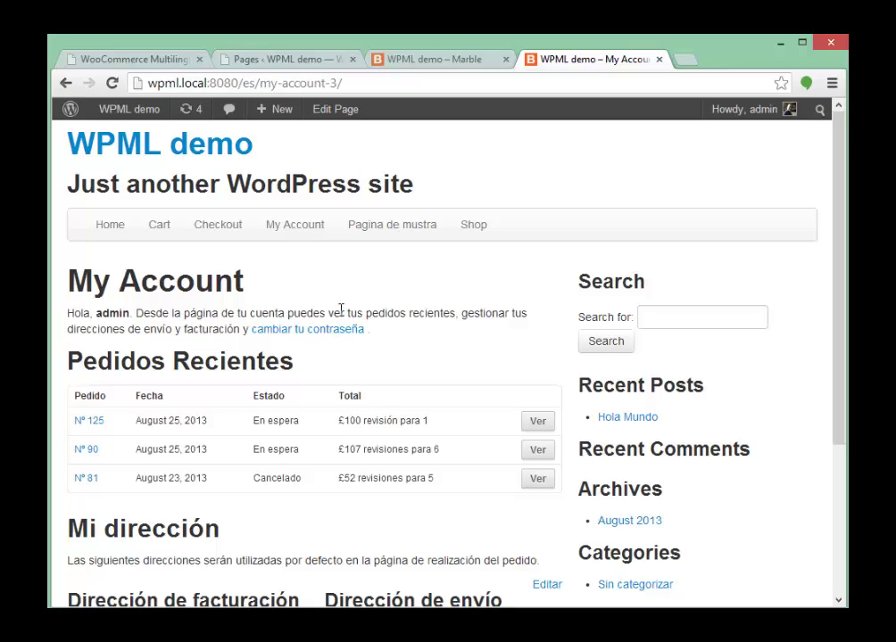
pyautogui.moveTo(311, 429); pyautogui.dragTo(249, 430)
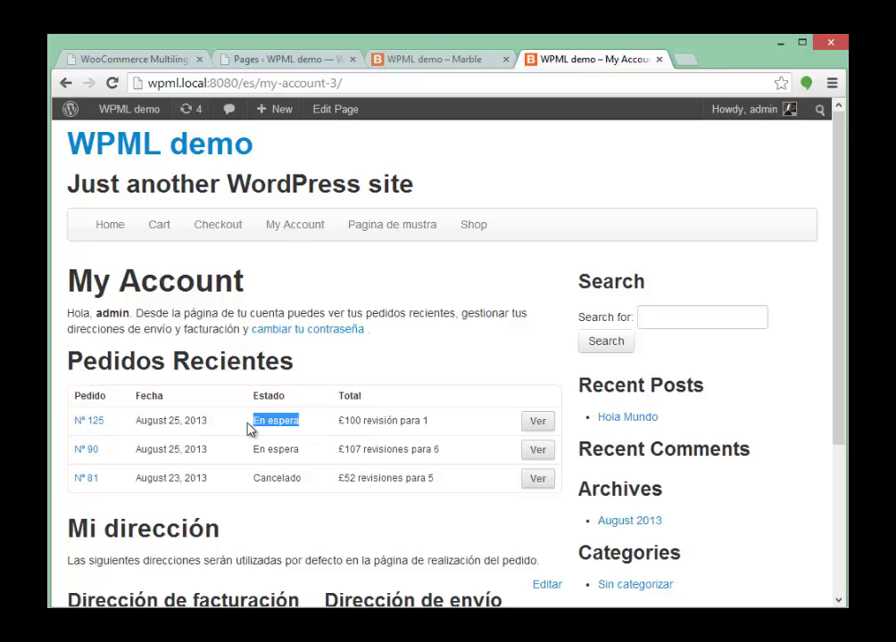
pyautogui.click(300, 424)
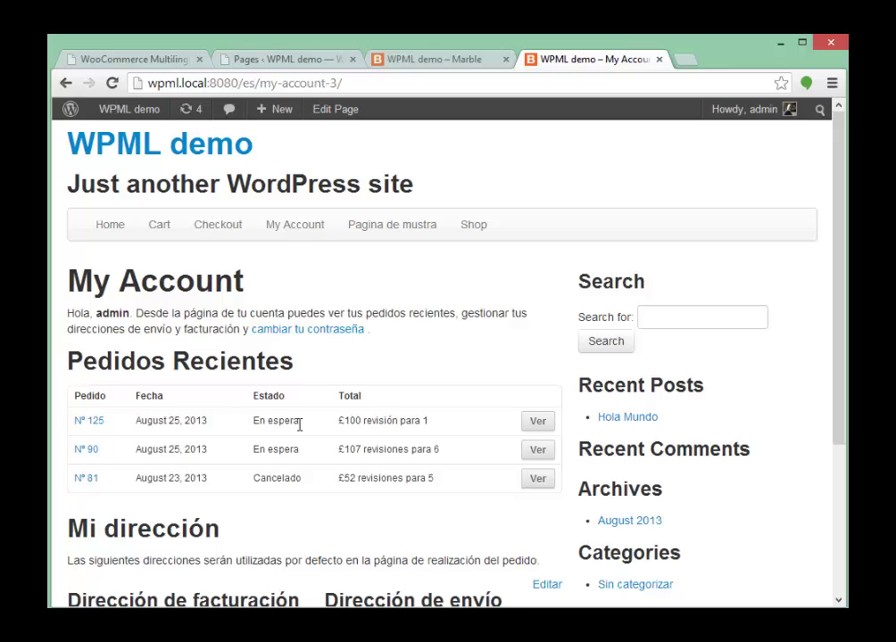
# - Review the orders and addresses on the Spanish My Account page and switch the page to English
pyautogui.scroll(-3, 300, 425)
pyautogui.scroll(3, 300, 429)
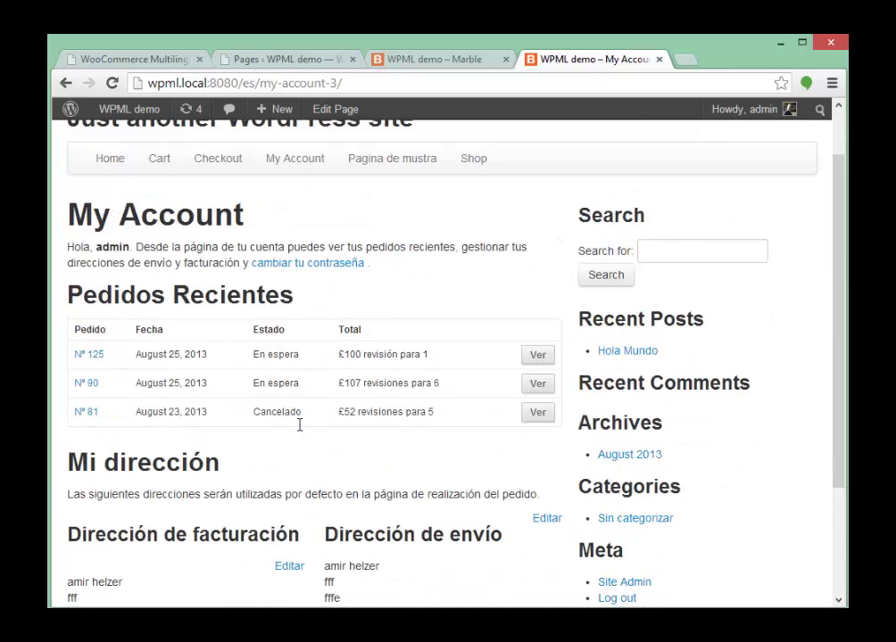
pyautogui.scroll(-3, 300, 424)
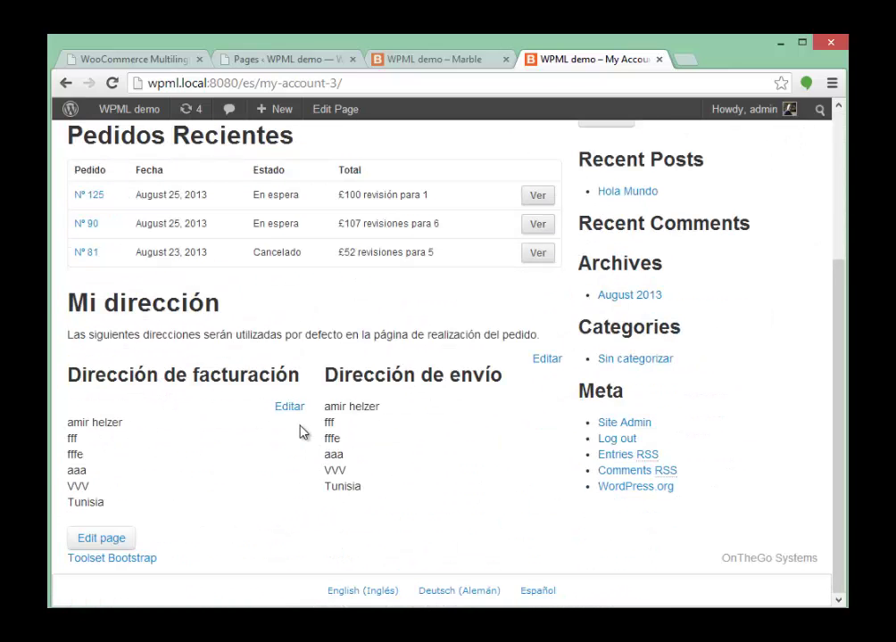
pyautogui.click(378, 592)
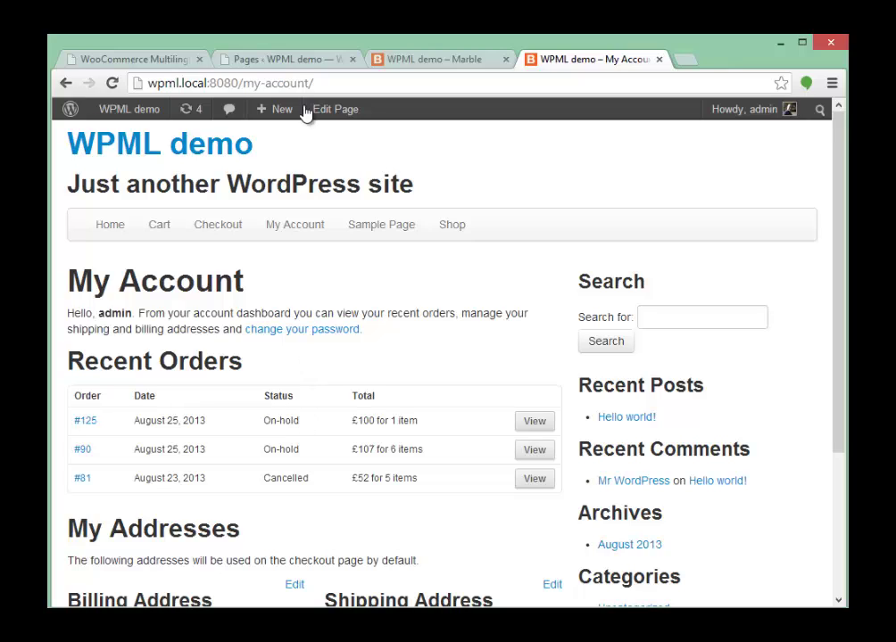
# - Return to the WooCommerce Multilingual admin page and review its store settings and the Color attribute's translations
pyautogui.click(297, 60)
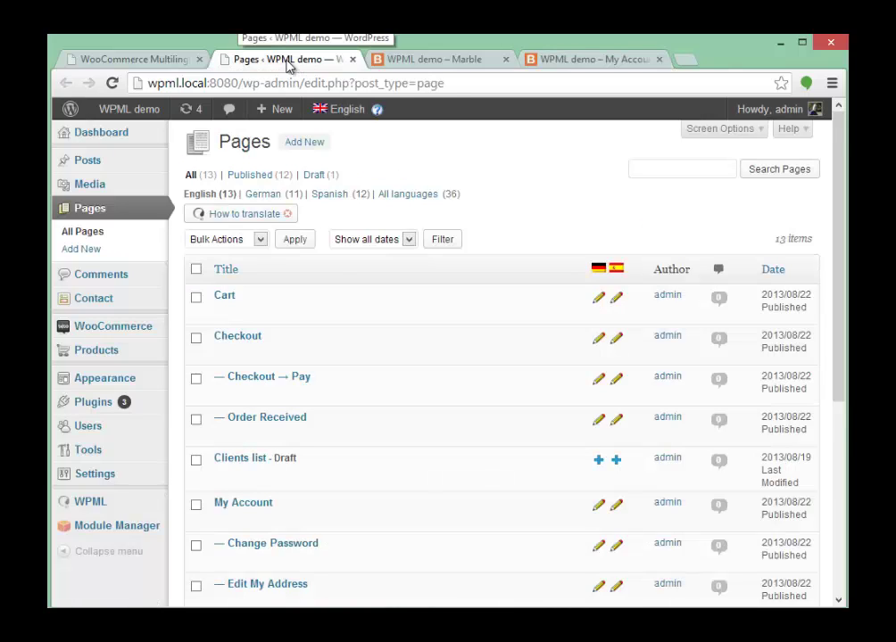
pyautogui.click(153, 60)
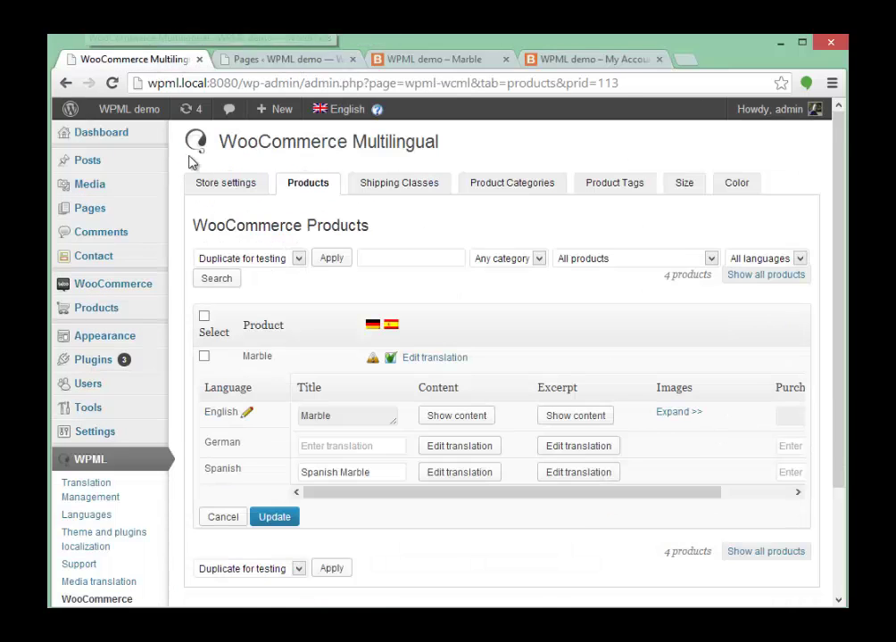
pyautogui.click(214, 188)
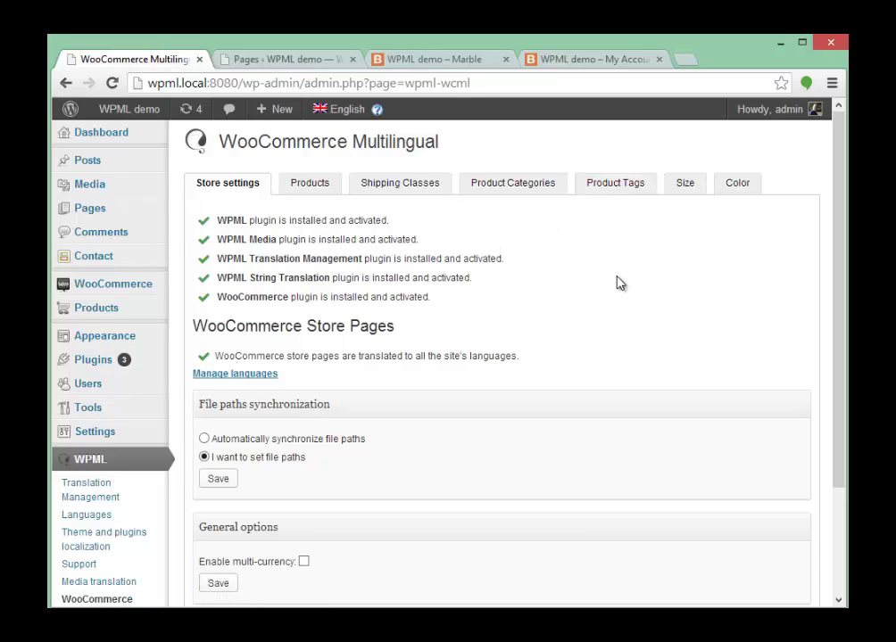
pyautogui.scroll(-2, 622, 303)
pyautogui.scroll(2, 622, 310)
pyautogui.click(733, 193)
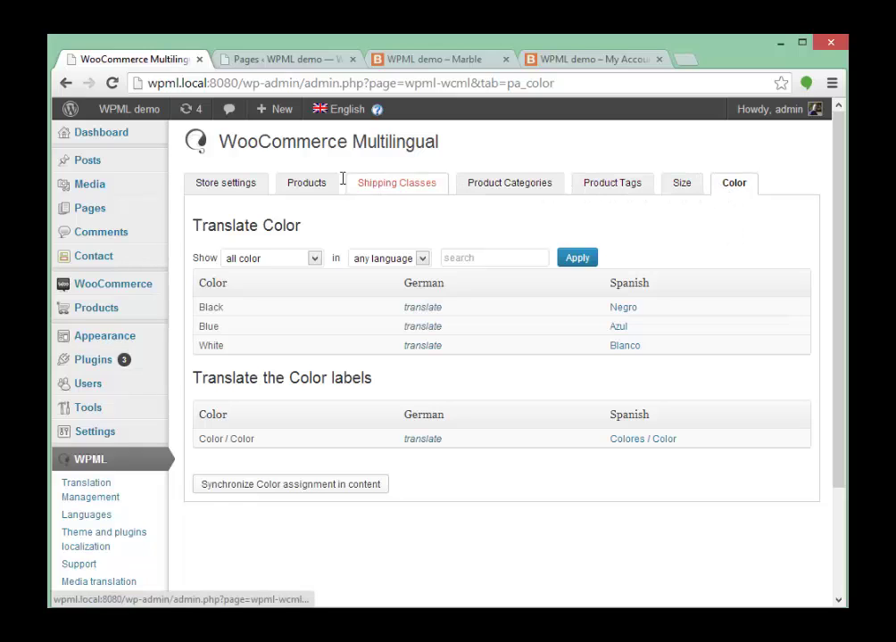
pyautogui.click(231, 185)
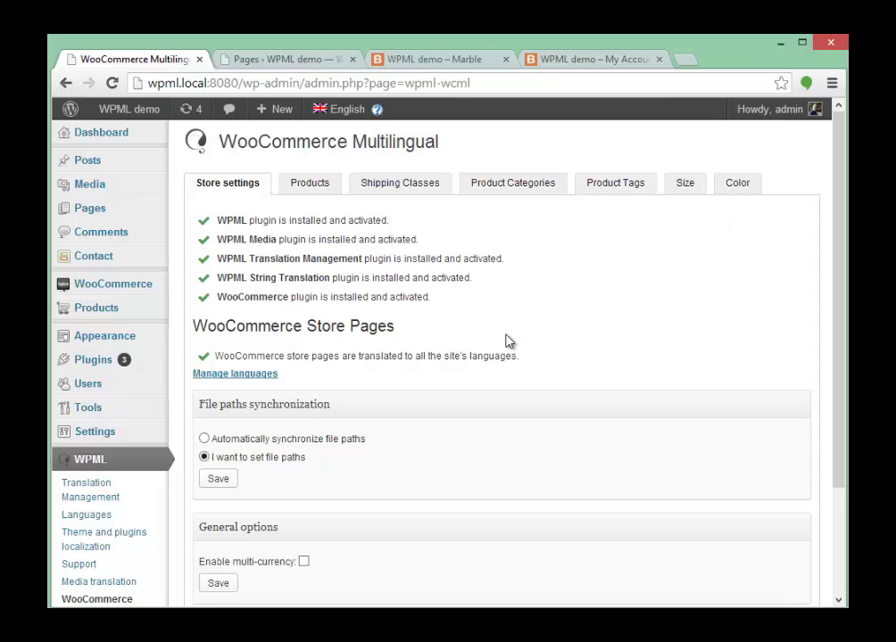
# - Review the WooCommerce Multilingual product list, opening and closing the translation fields of the product Marble
pyautogui.click(309, 185)
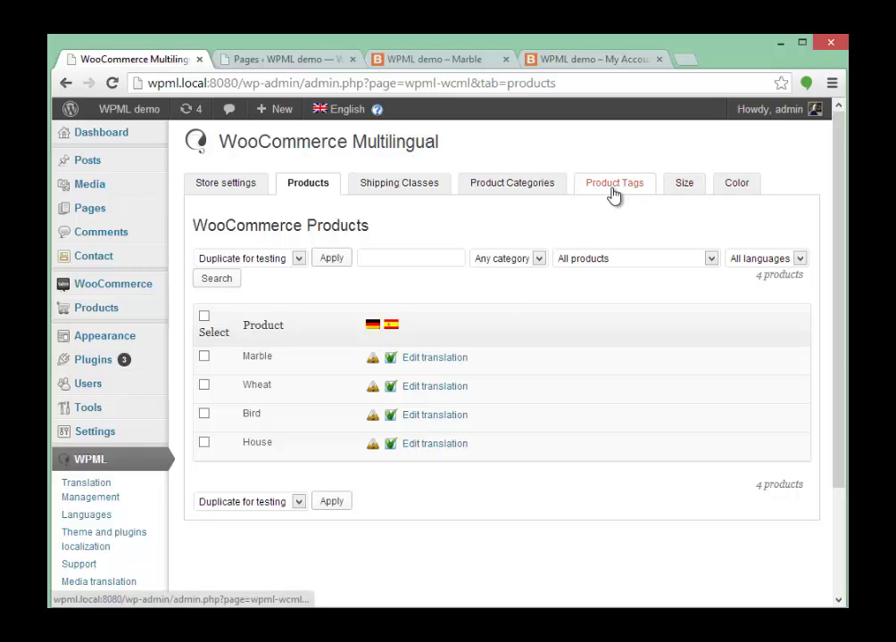
pyautogui.click(433, 359)
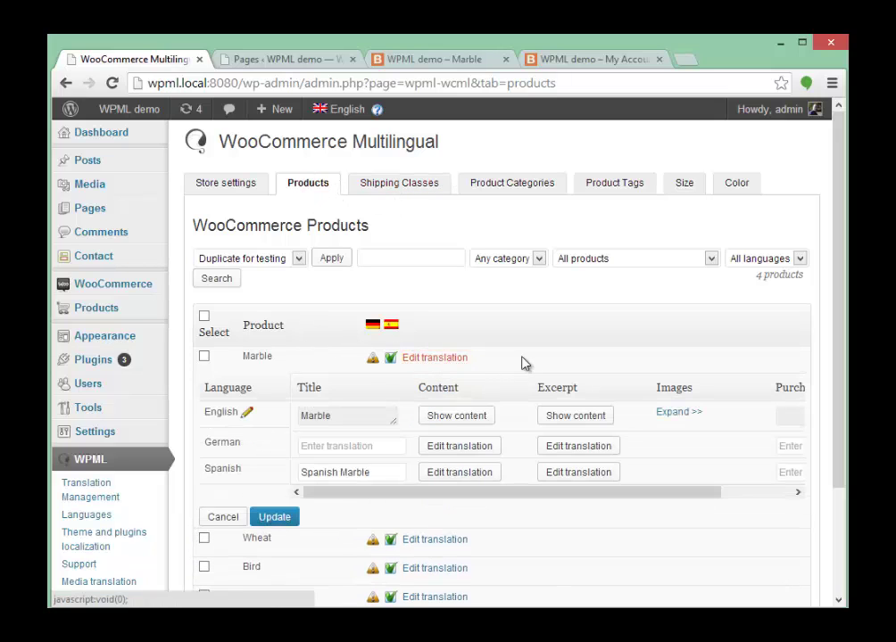
pyautogui.click(435, 360)
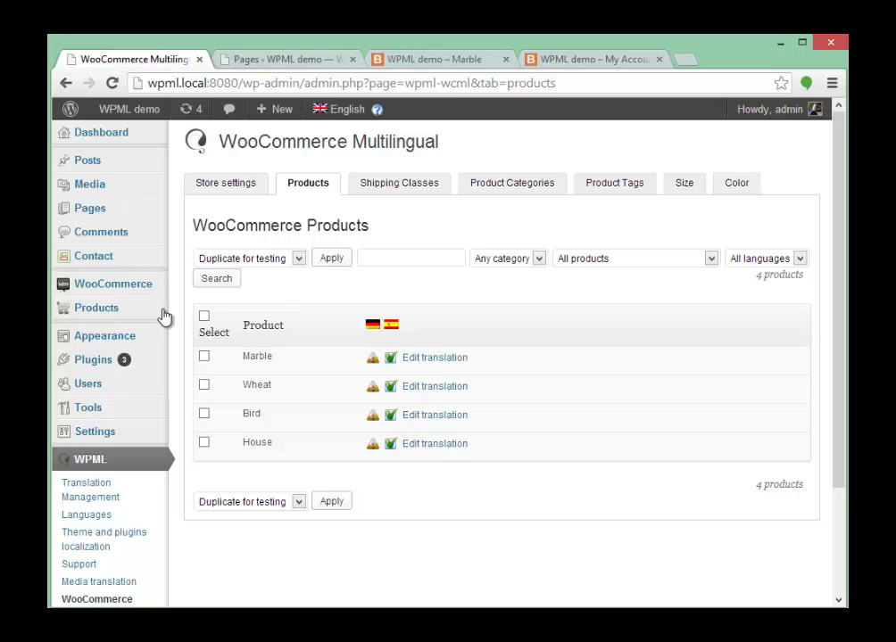
# - Open the store's Products list in a separate browser tab and open the product Wheat for editing
pyautogui.moveTo(164, 312)
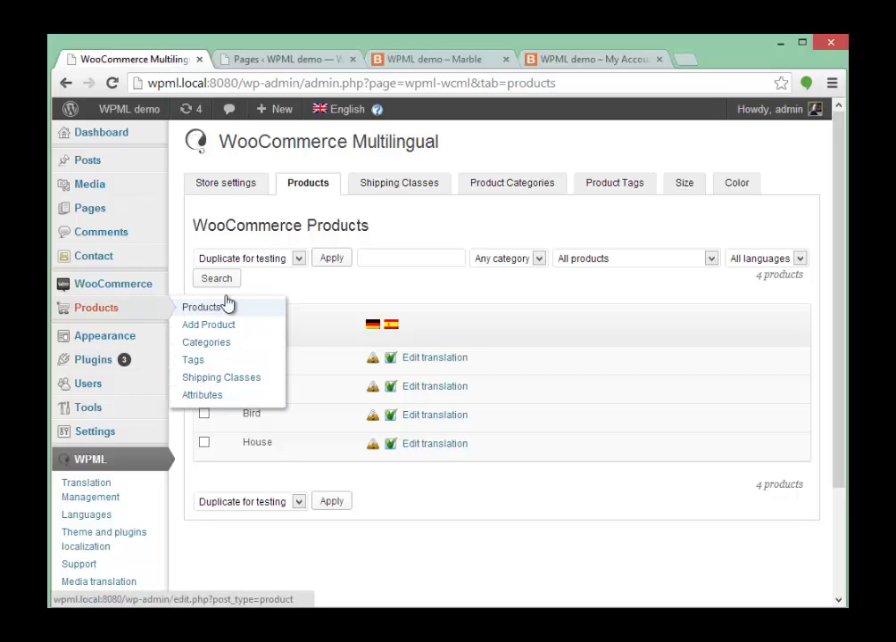
pyautogui.rightClick(121, 319)
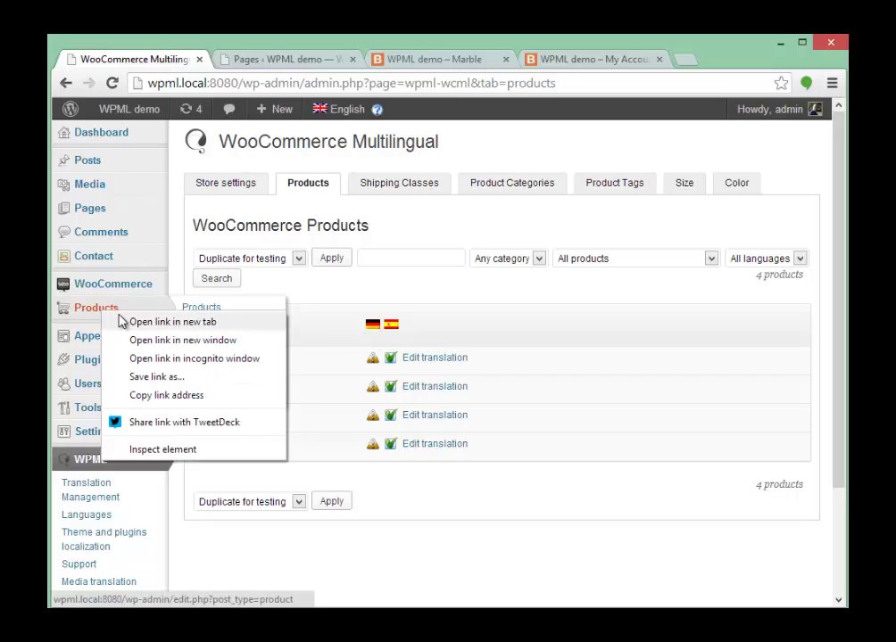
pyautogui.click(129, 322)
pyautogui.click(228, 59)
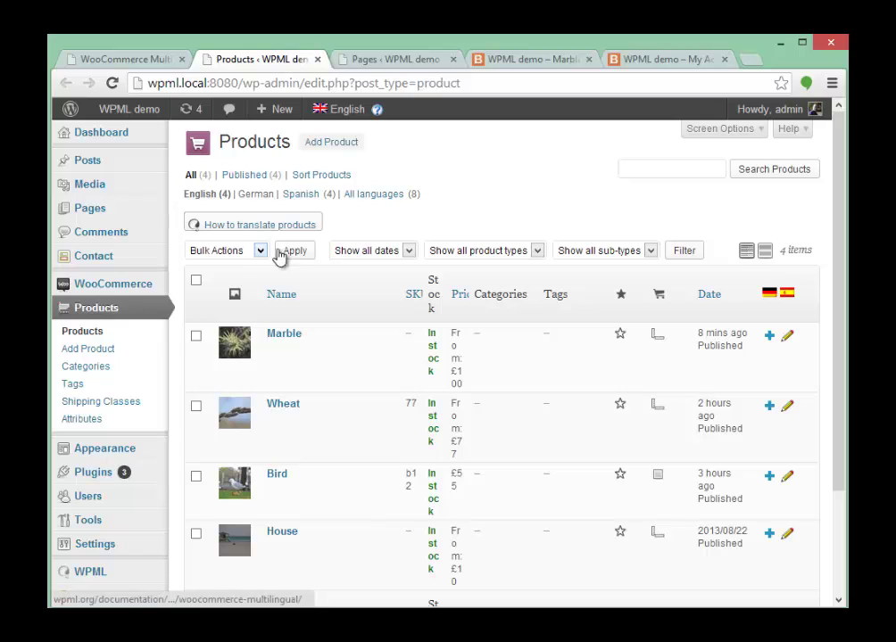
pyautogui.click(284, 407)
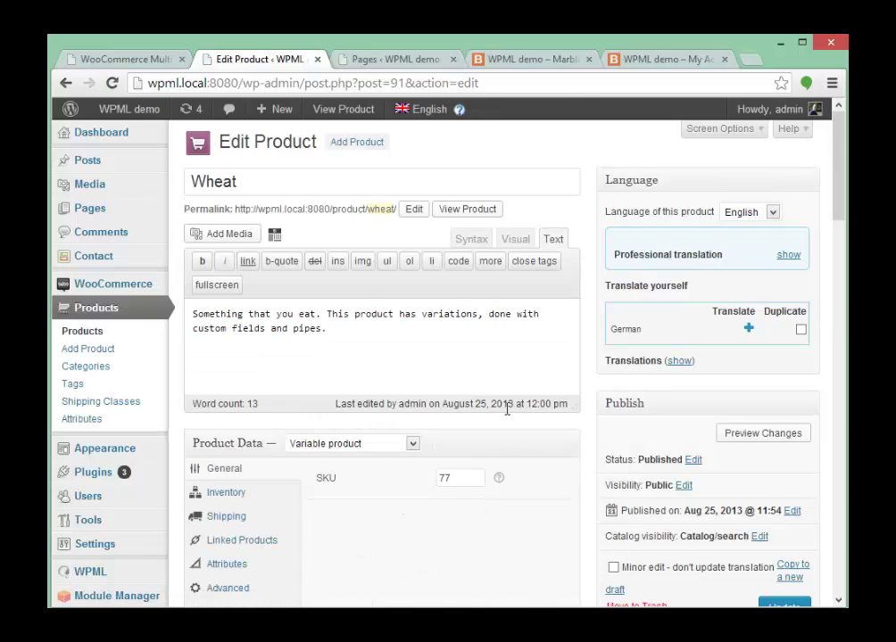
# - Examine Wheat's Size and Grain attributes, the attribute types available to add, and how Grain's values are separated
pyautogui.scroll(-3, 559, 406)
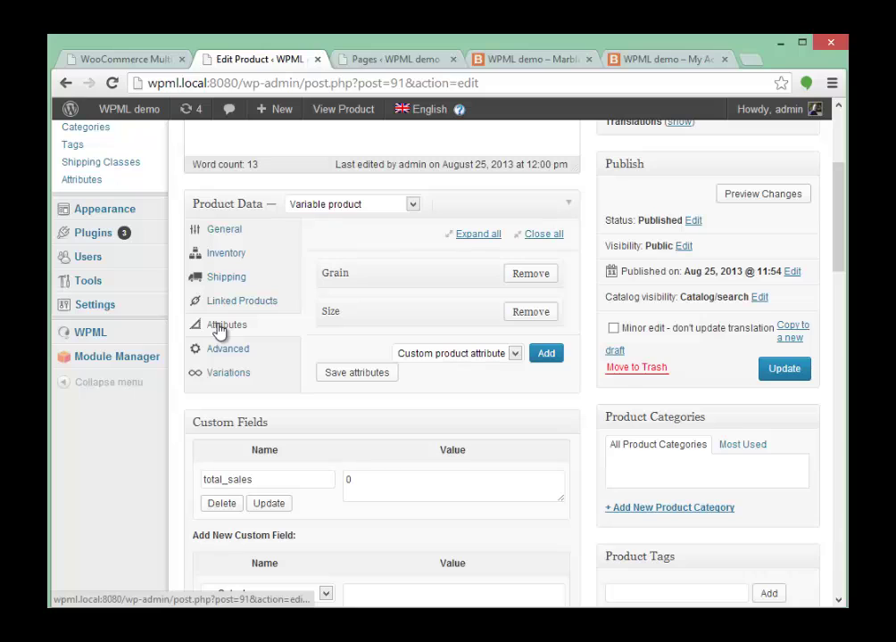
pyautogui.click(340, 310)
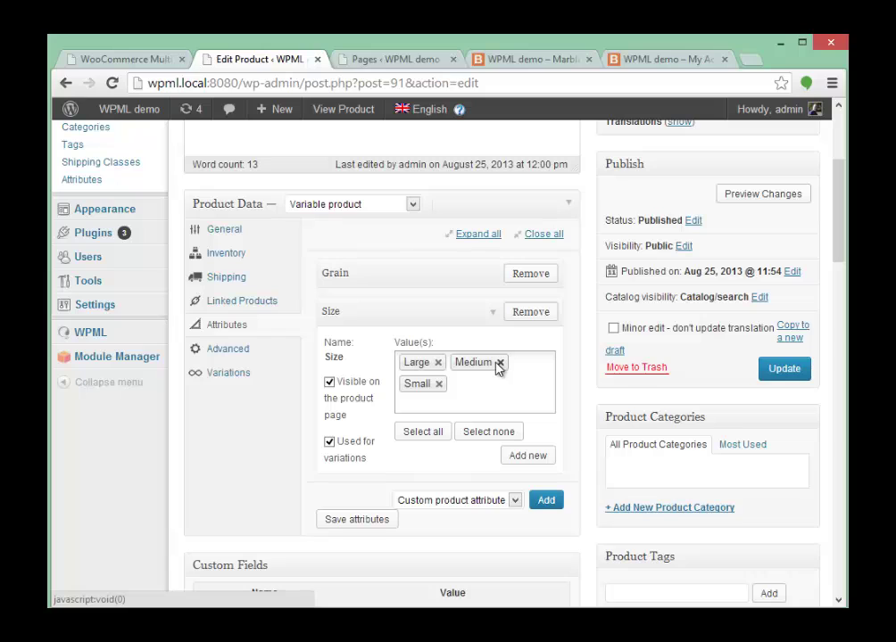
pyautogui.click(378, 277)
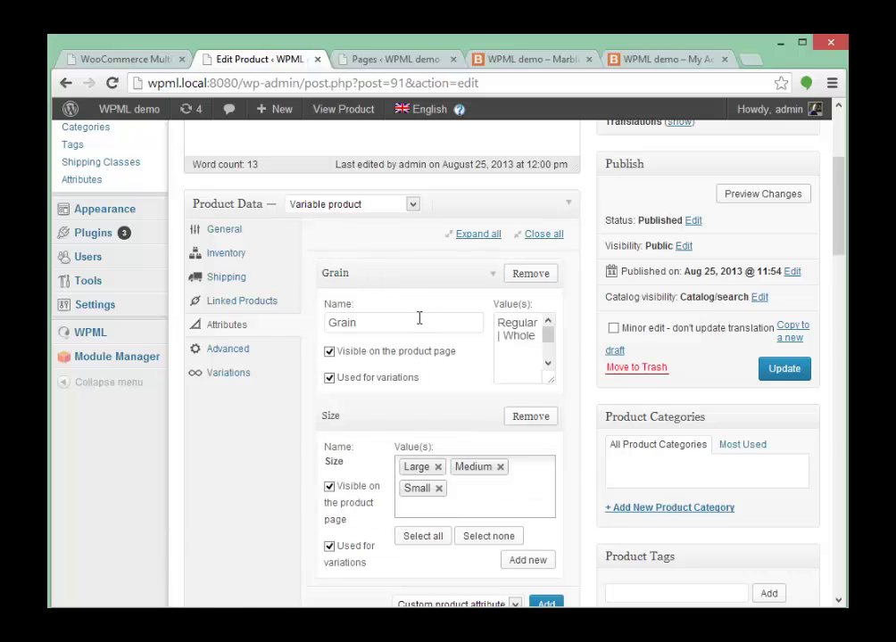
pyautogui.scroll(-3, 455, 314)
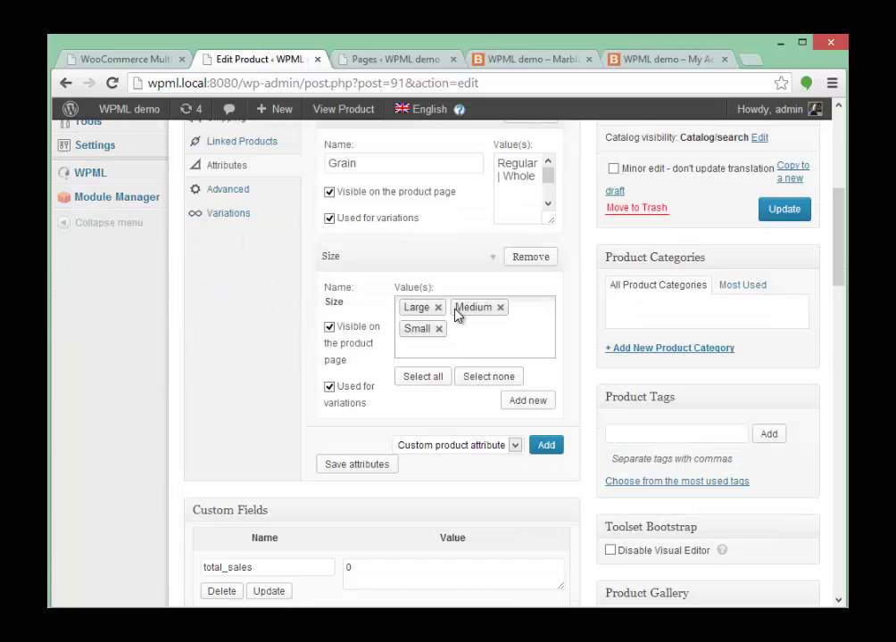
pyautogui.click(452, 447)
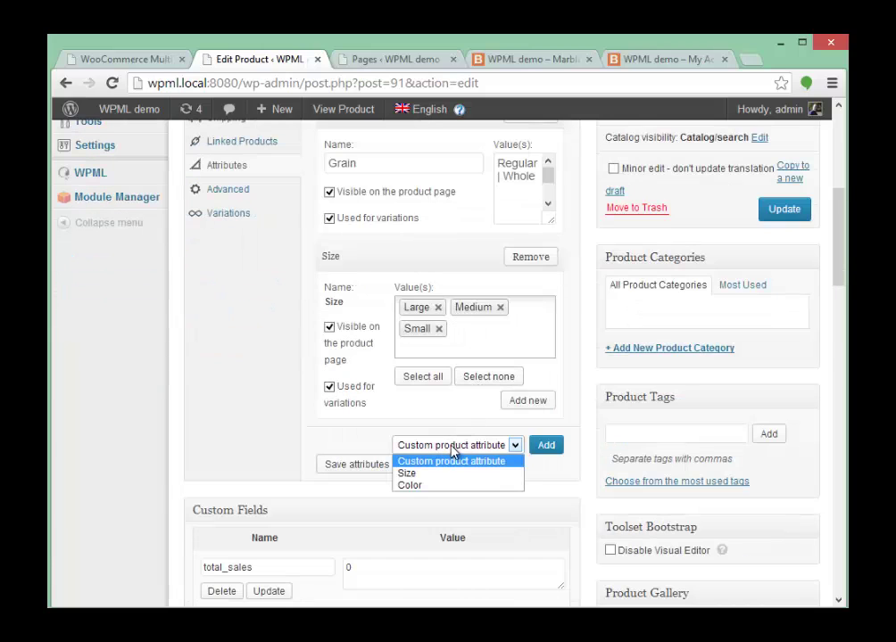
pyautogui.click(373, 432)
pyautogui.scroll(1, 382, 408)
pyautogui.scroll(1, 382, 408)
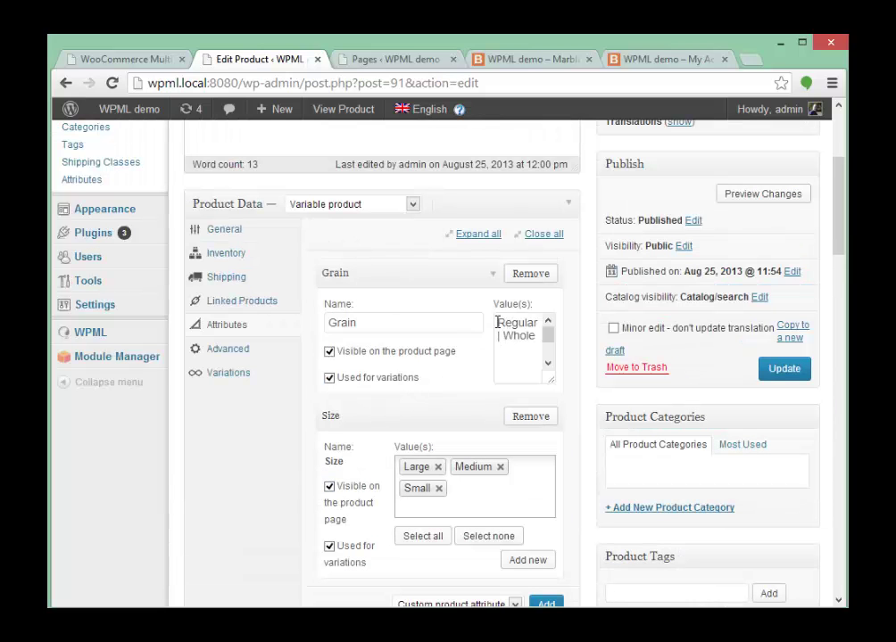
pyautogui.moveTo(498, 323); pyautogui.dragTo(532, 340)
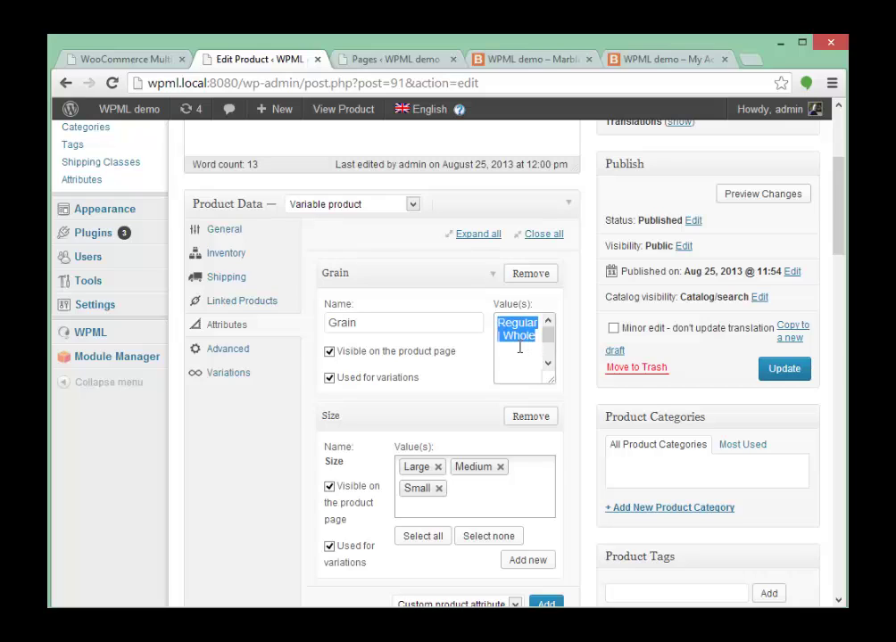
pyautogui.click(520, 345)
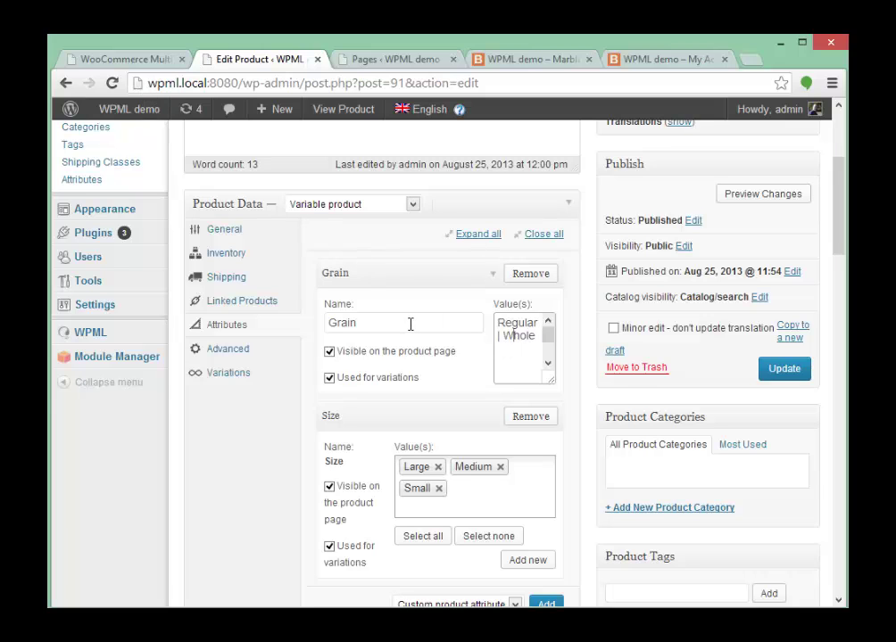
# - Return to the WooCommerce Multilingual page and open Wheat's translations at the Grain attribute's fields
pyautogui.scroll(3, 410, 324)
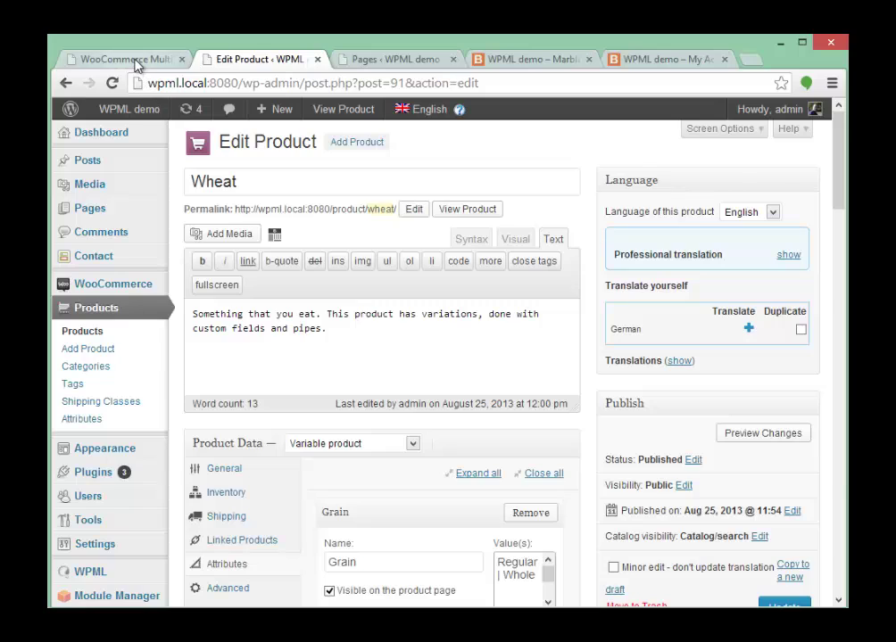
pyautogui.click(135, 60)
pyautogui.click(431, 388)
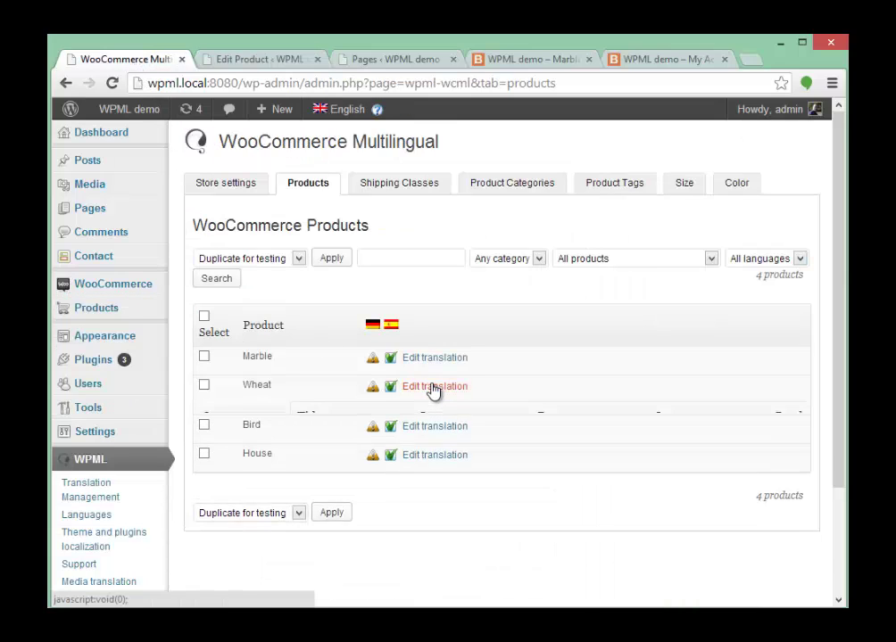
pyautogui.scroll(-1, 453, 400)
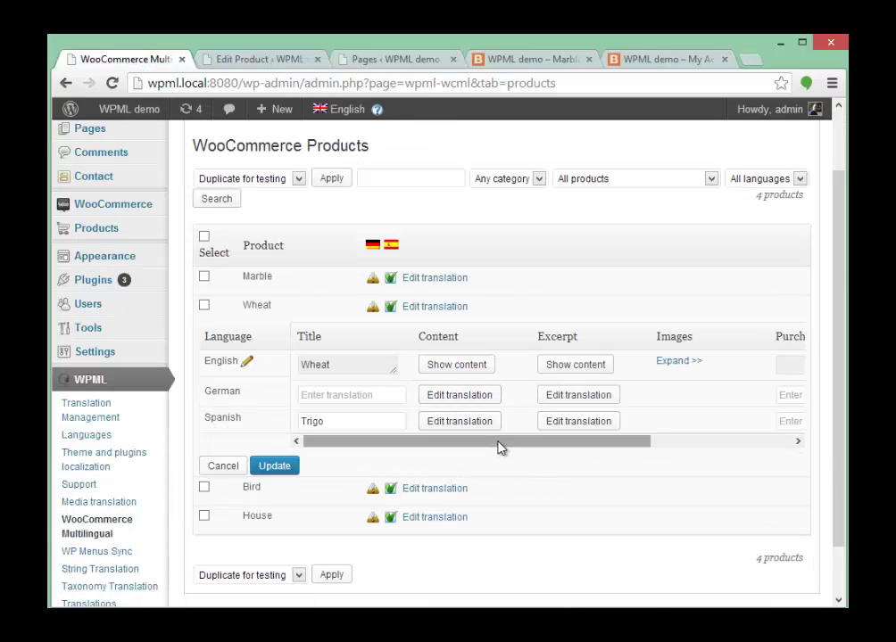
pyautogui.moveTo(500, 448); pyautogui.dragTo(652, 456)
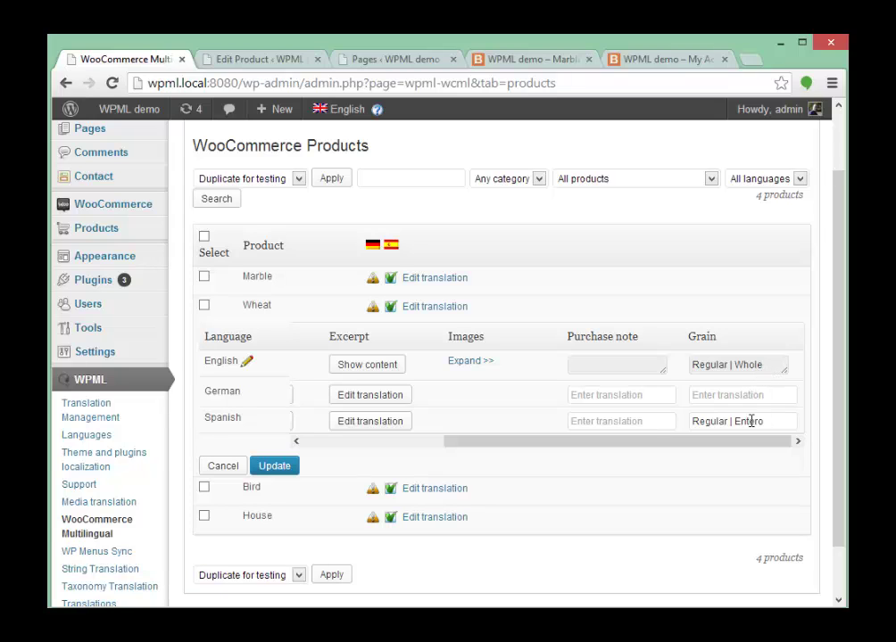
# - Compare Wheat's English, German and Spanish Grain fields, checking each Spanish value against its English counterpart
pyautogui.scroll(2, 705, 420)
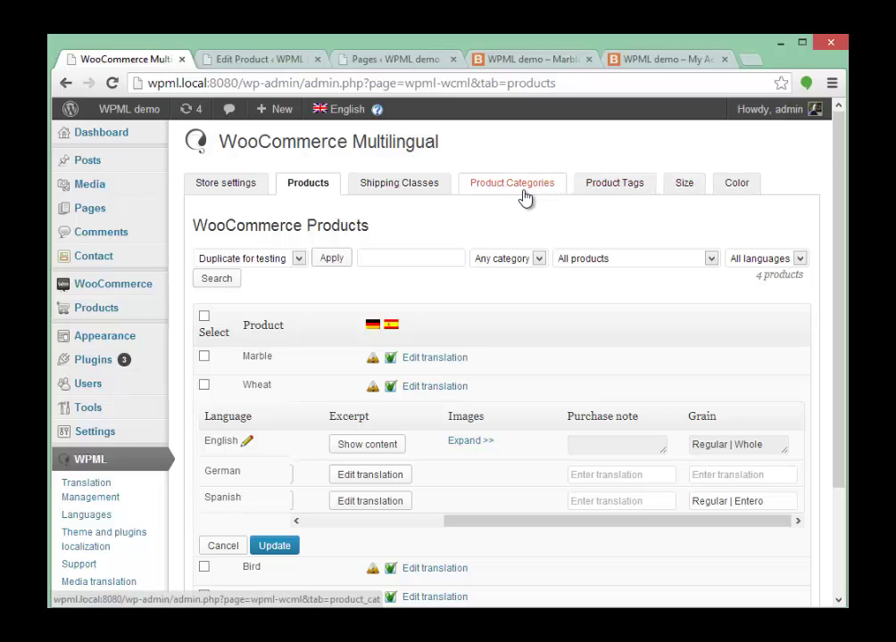
pyautogui.scroll(-1, 632, 390)
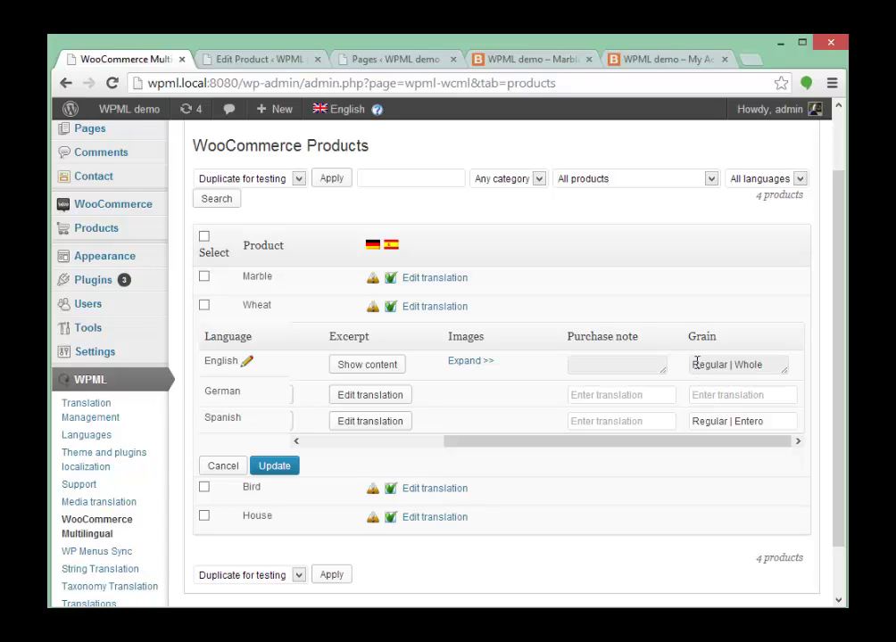
pyautogui.doubleClick(705, 422)
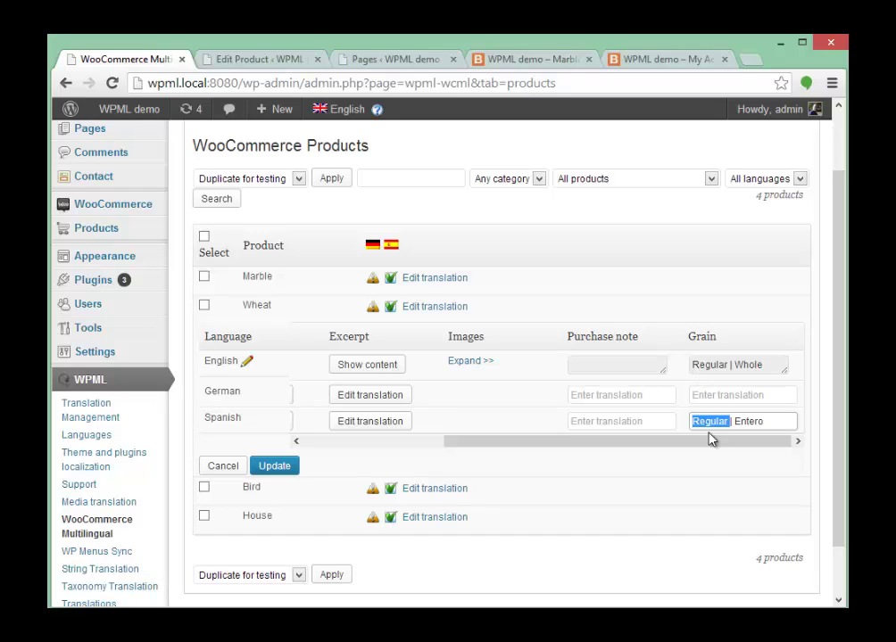
pyautogui.doubleClick(742, 422)
pyautogui.click(716, 459)
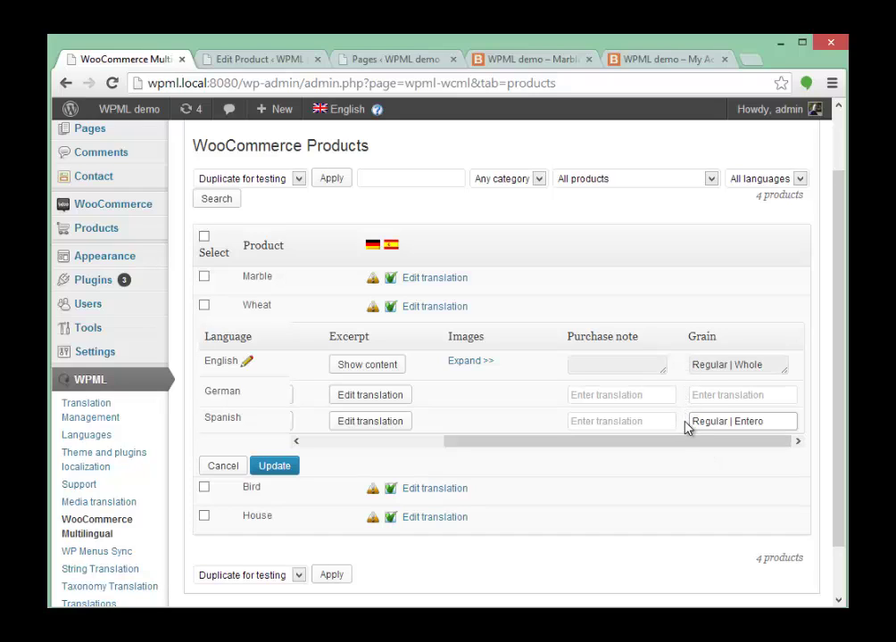
pyautogui.click(695, 397)
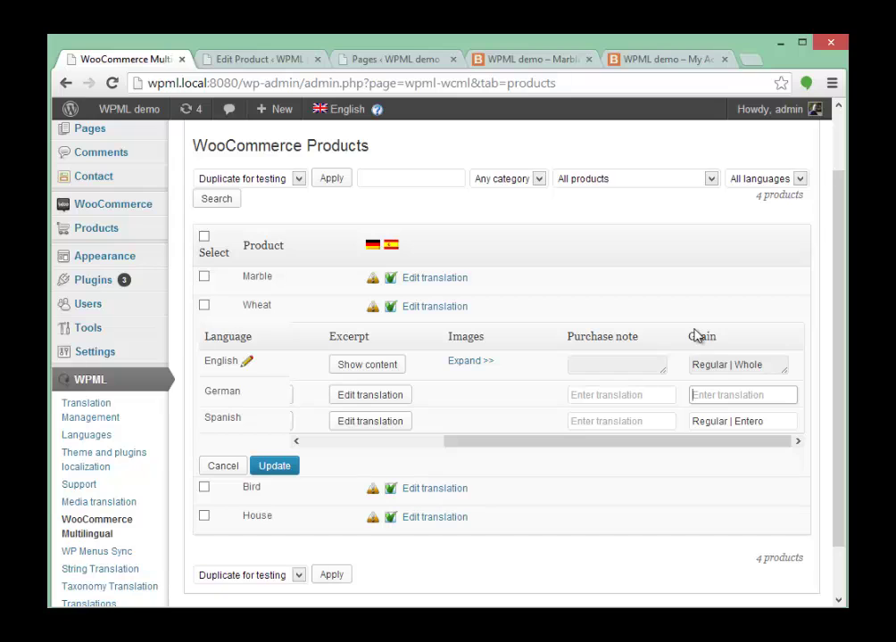
# - Open the Wheat product page from the English shop and switch it to Spanish
pyautogui.click(646, 60)
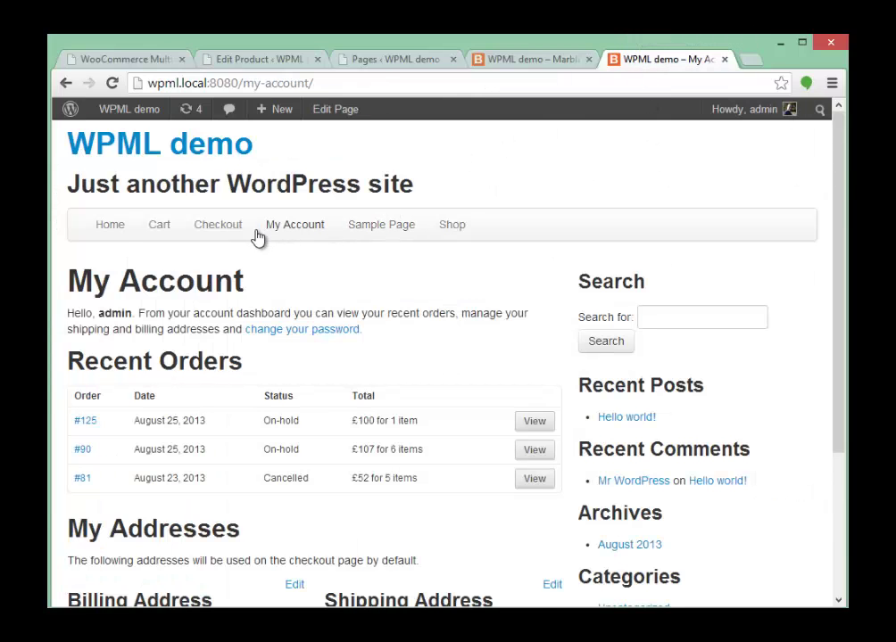
pyautogui.click(447, 231)
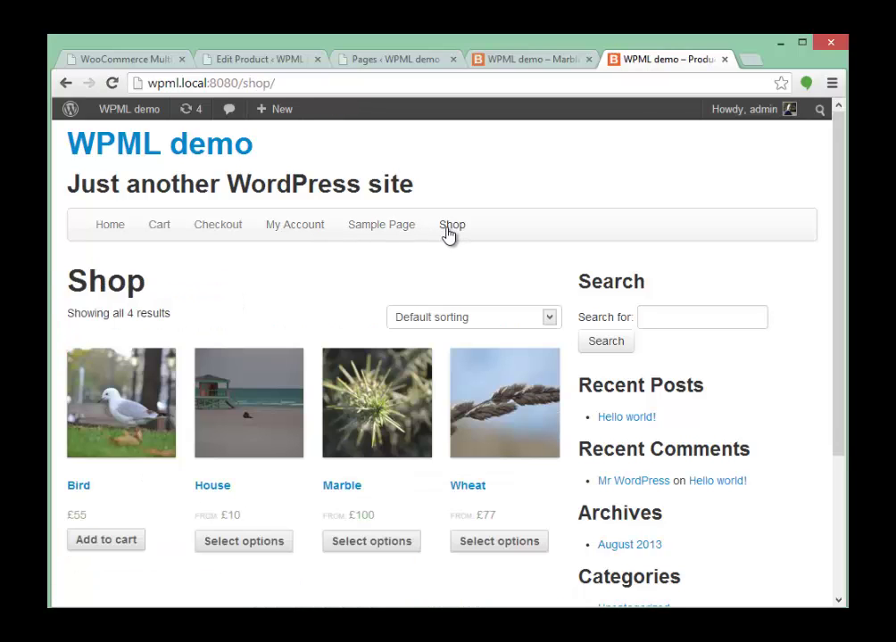
pyautogui.click(487, 385)
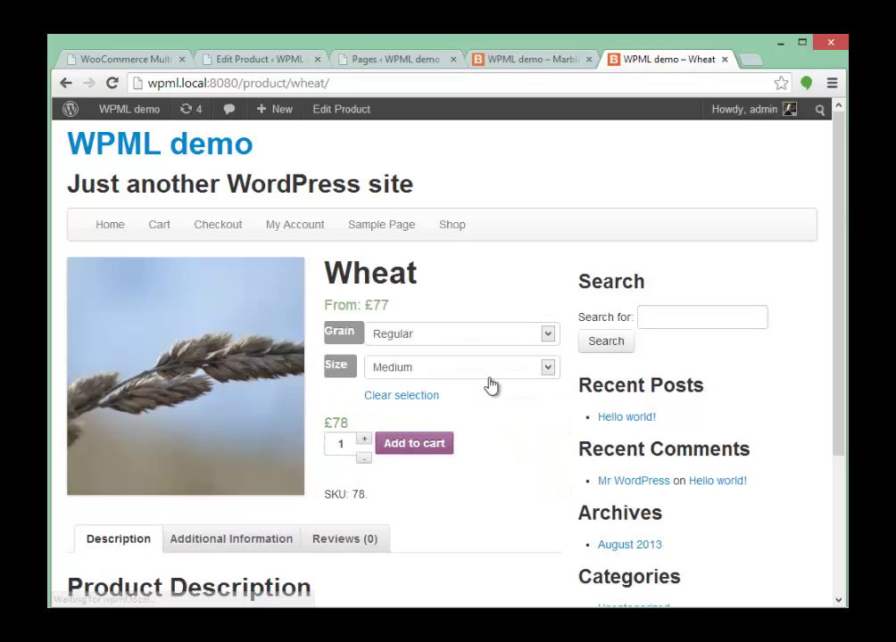
pyautogui.scroll(-3, 490, 385)
pyautogui.scroll(-1, 490, 385)
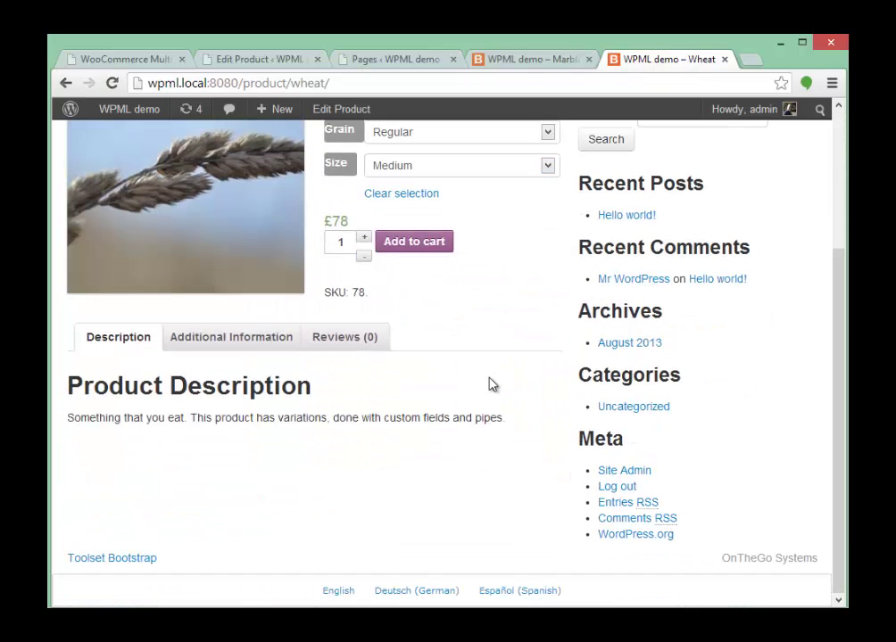
pyautogui.click(520, 594)
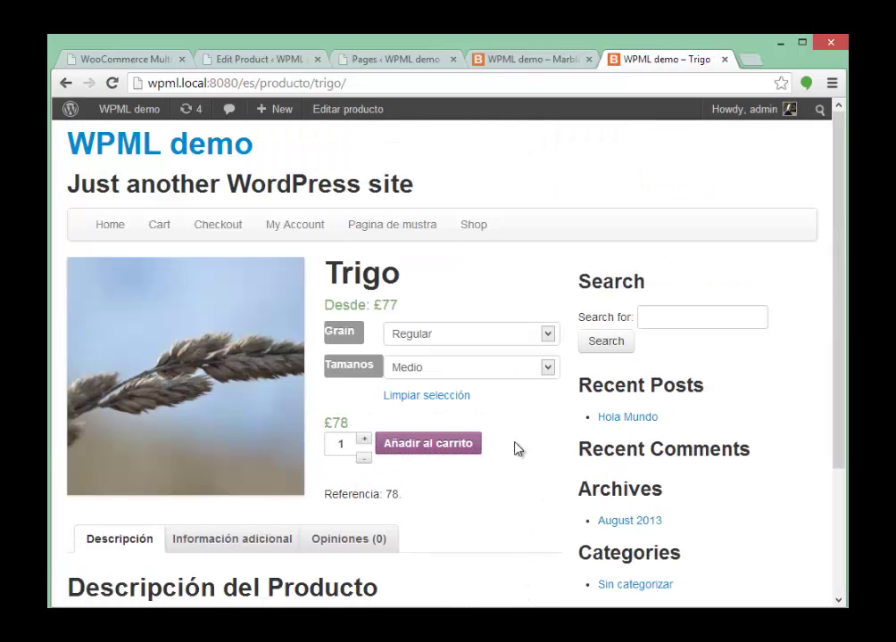
# - Check the Grain and Tamanos options on the Spanish Trigo page and choose the size Largo
pyautogui.click(470, 340)
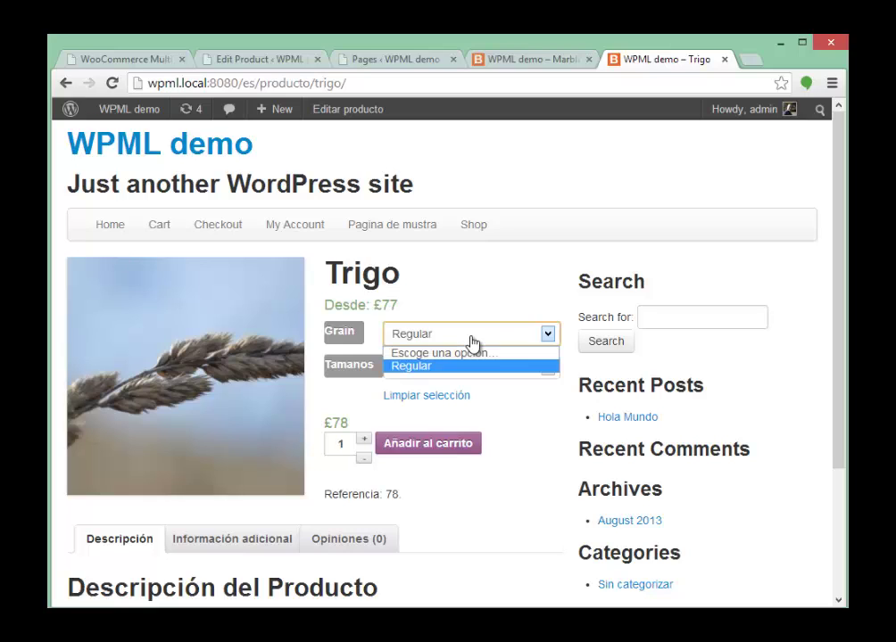
pyautogui.click(470, 354)
pyautogui.click(459, 373)
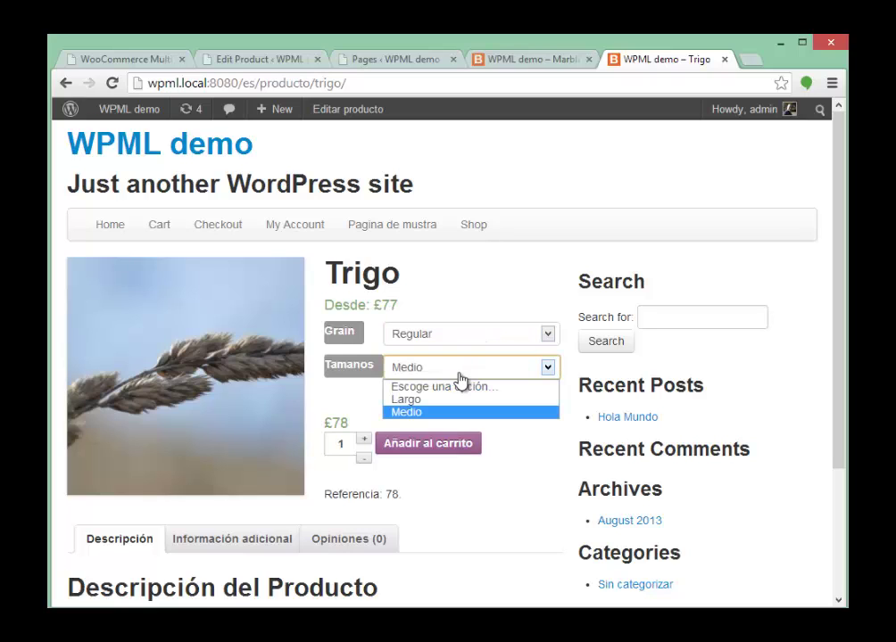
pyautogui.click(479, 321)
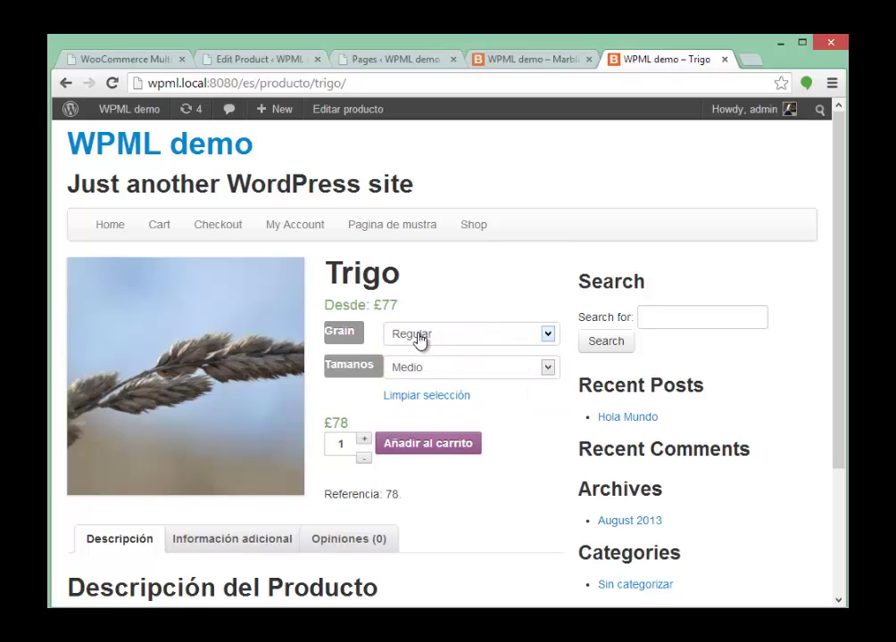
pyautogui.click(434, 368)
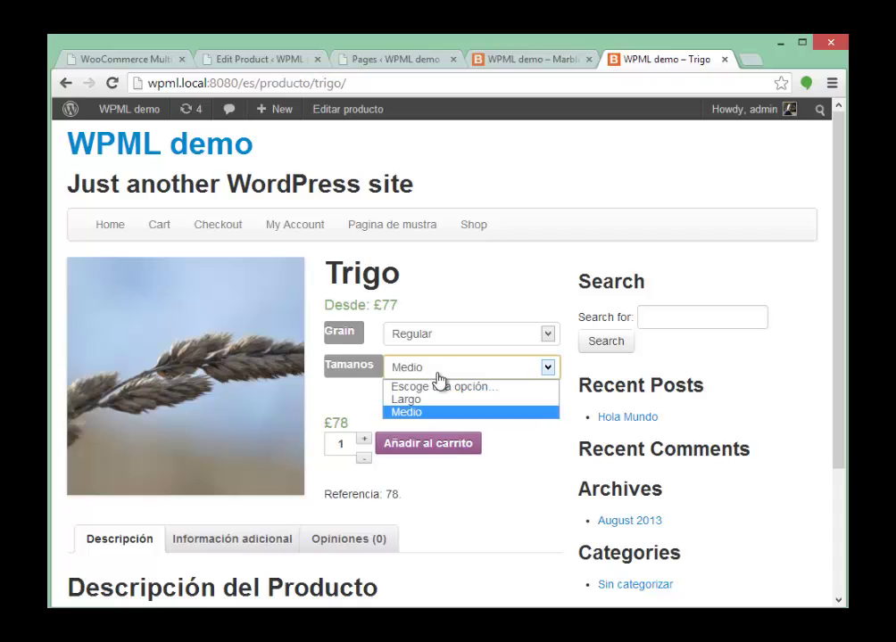
pyautogui.click(426, 404)
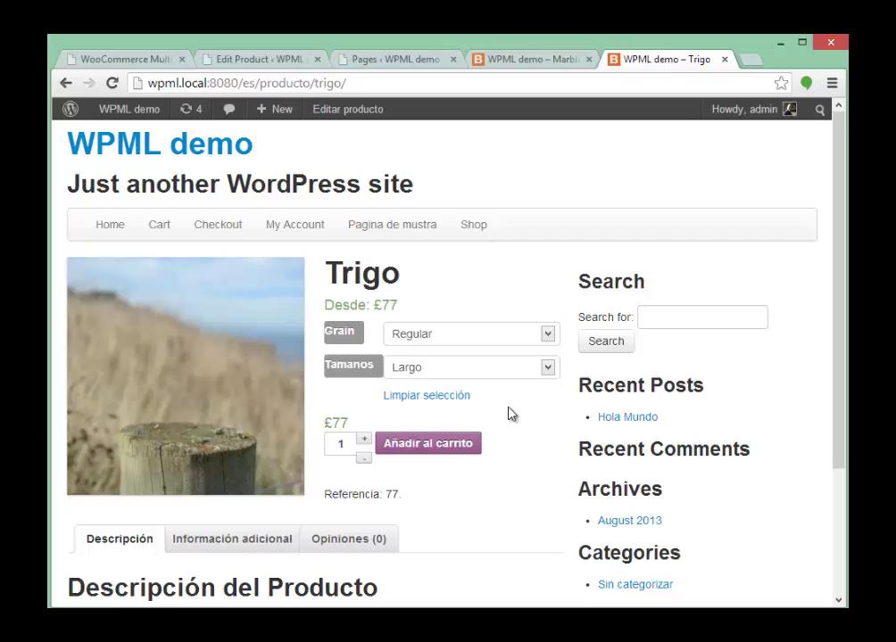
# - Return to Wheat's translation fields on the WooCommerce Multilingual admin page
pyautogui.click(139, 60)
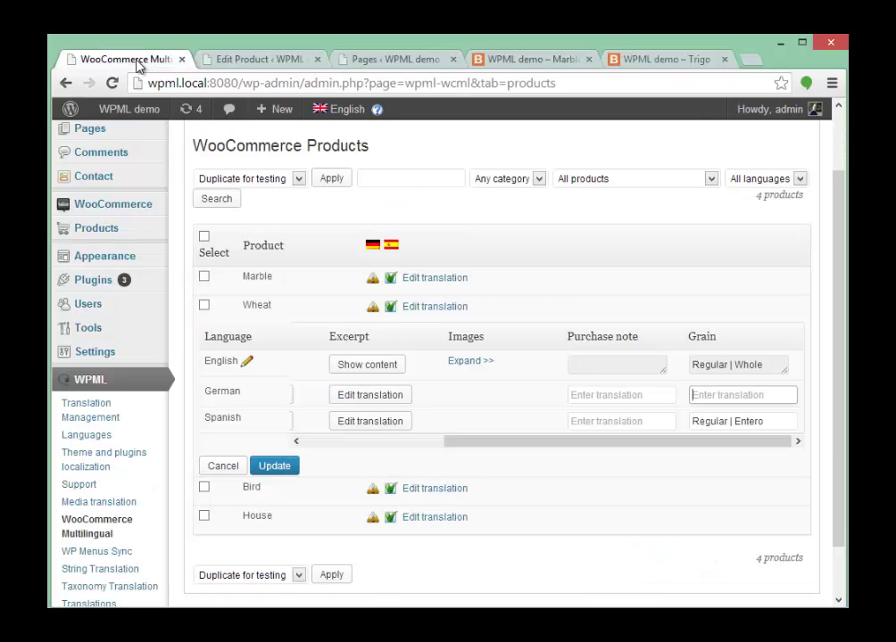